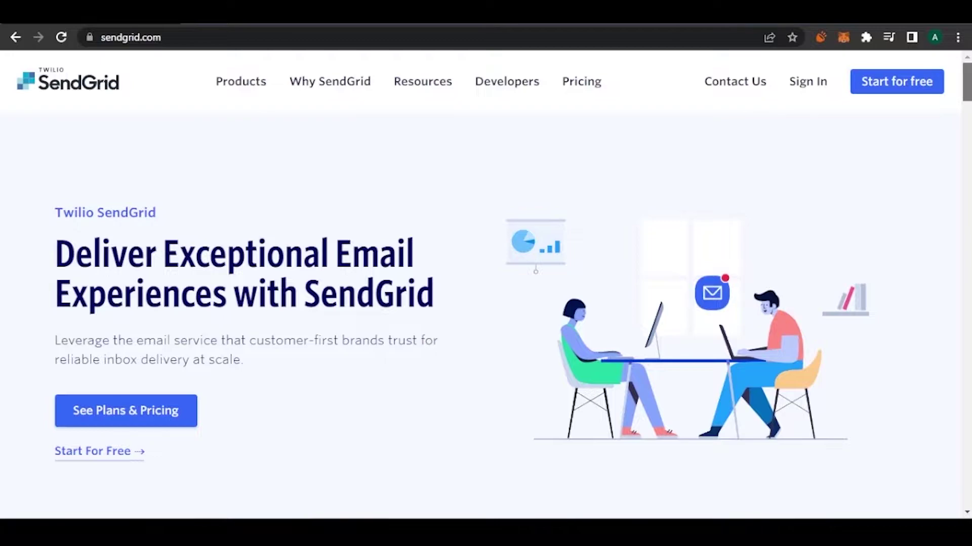
Sign up for a free SendGrid account and reach the Welcome guide asking for a sender identity.
scroll(486, 289, down, 5)
scroll(486, 289, up, 5)
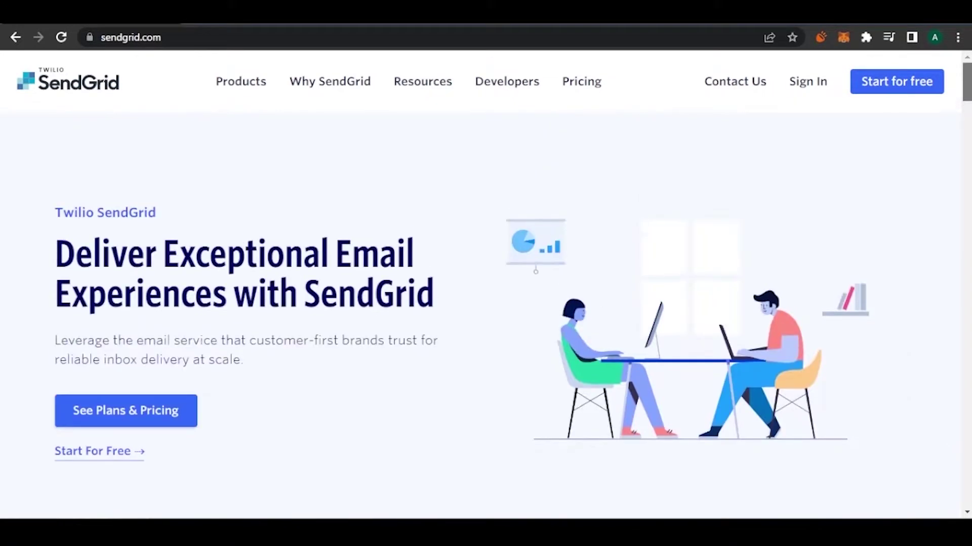
scroll(486, 289, down, 2)
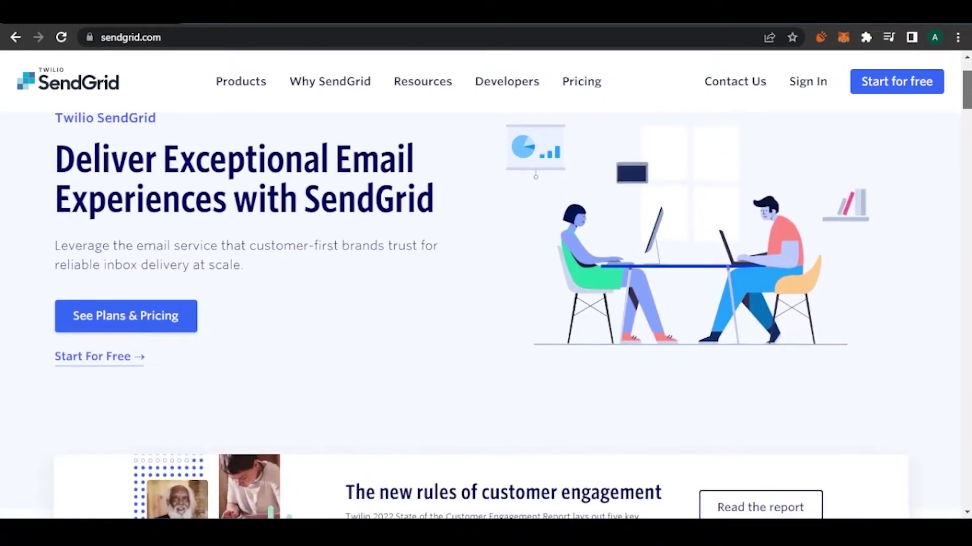
scroll(486, 288, up, 2)
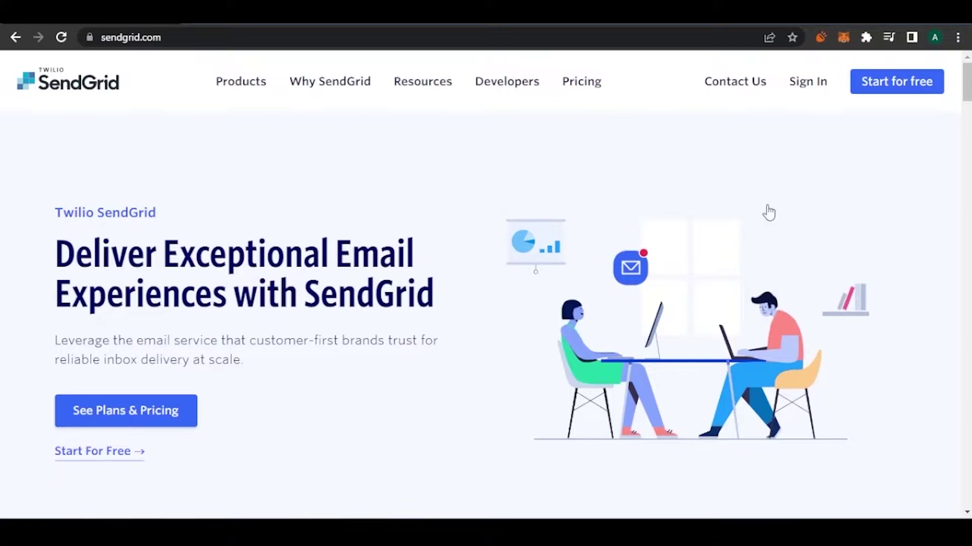
drag(966, 98, 967, 101)
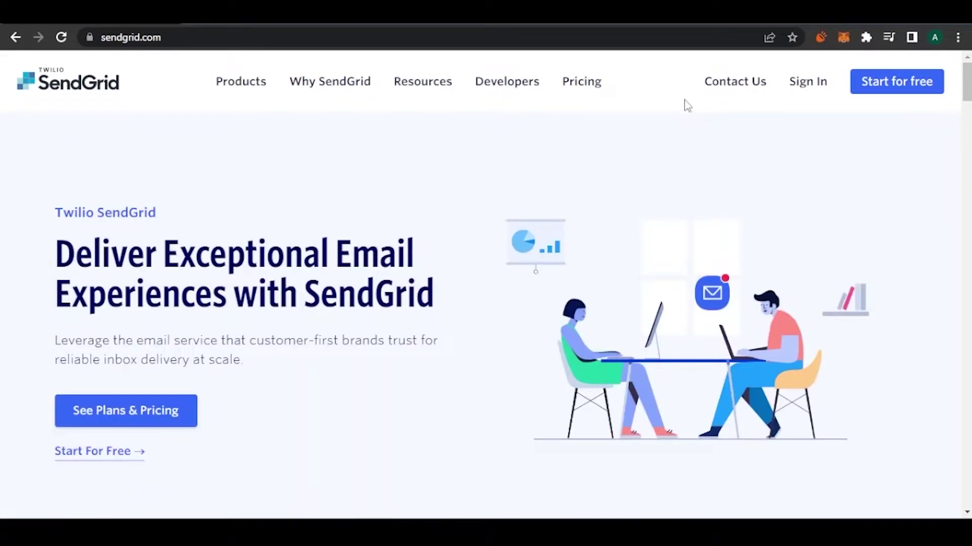
click(888, 90)
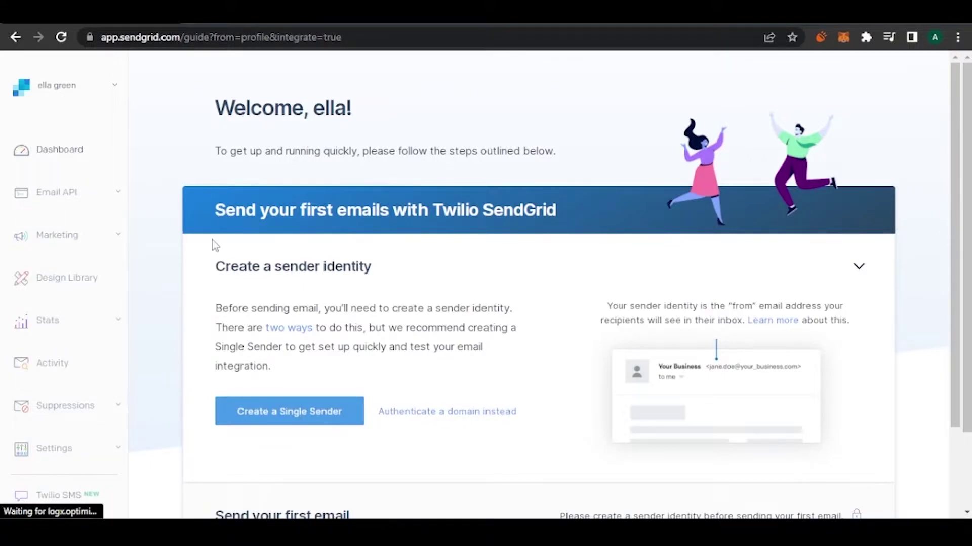
scroll(965, 146, down, 4)
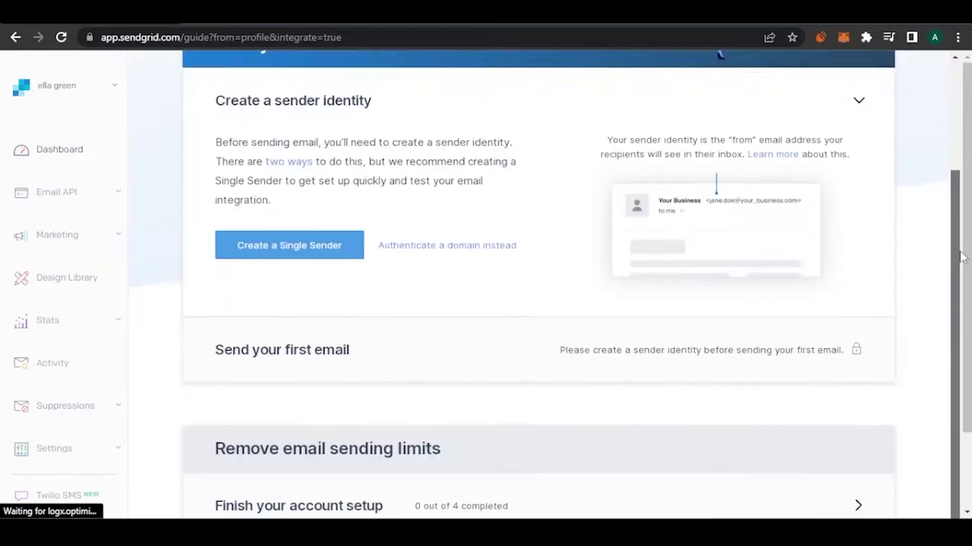
scroll(969, 137, up, 3)
scroll(969, 137, down, 3)
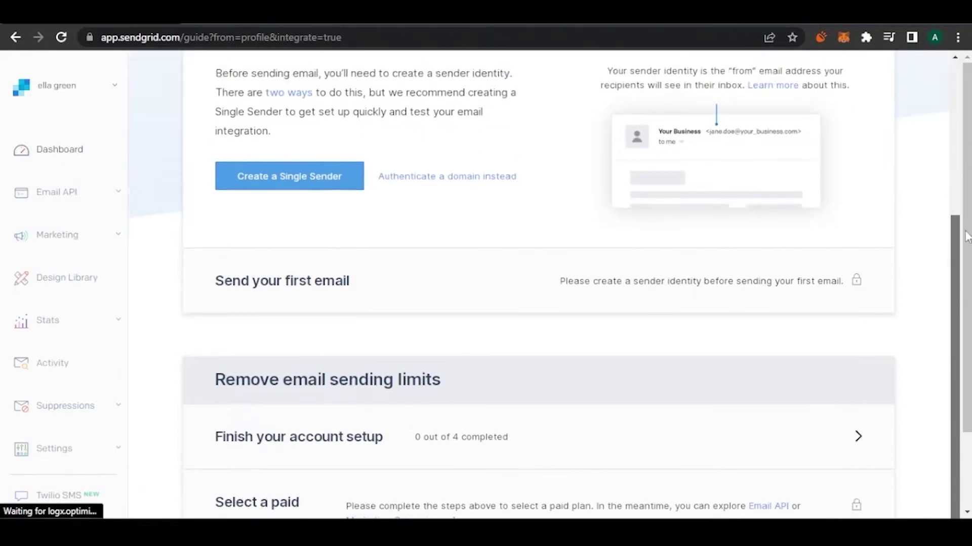
scroll(969, 137, up, 4)
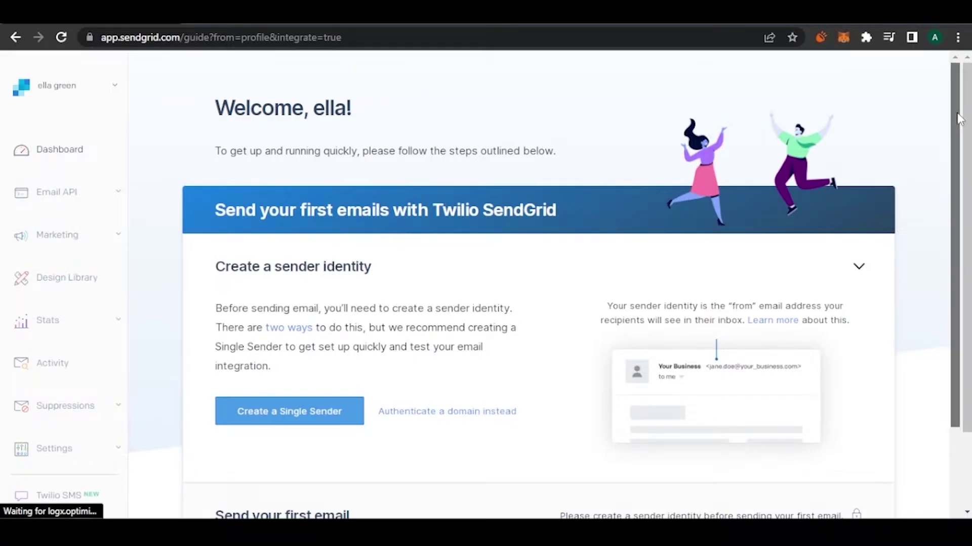
drag(961, 118, 965, 175)
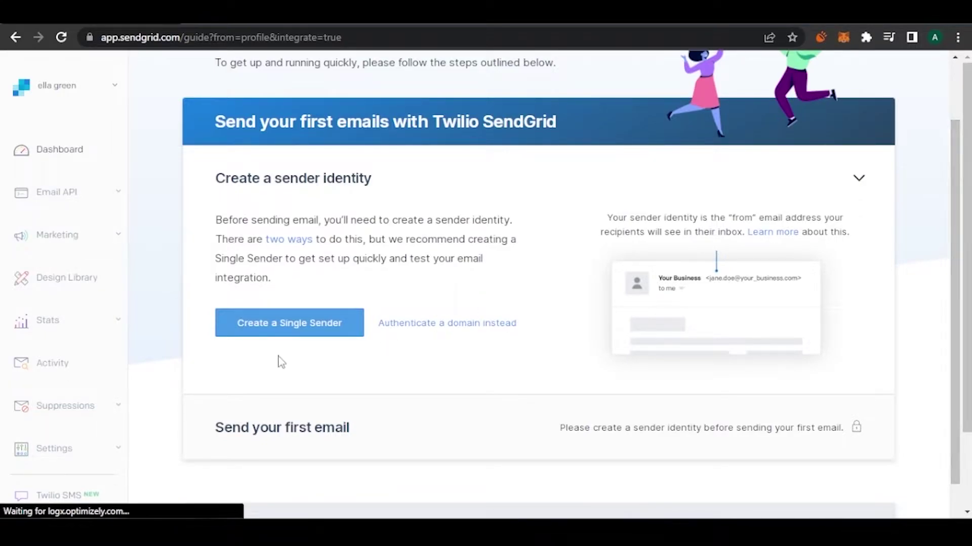
Begin a Single Sender, entering the sender's from name and a Gmail from address.
click(293, 327)
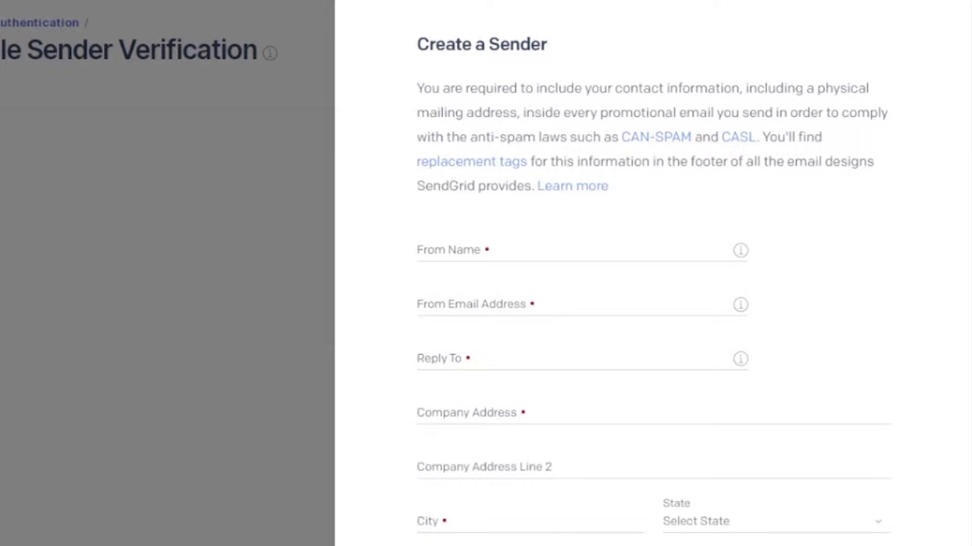
scroll(484, 204, down, 1)
click(465, 203)
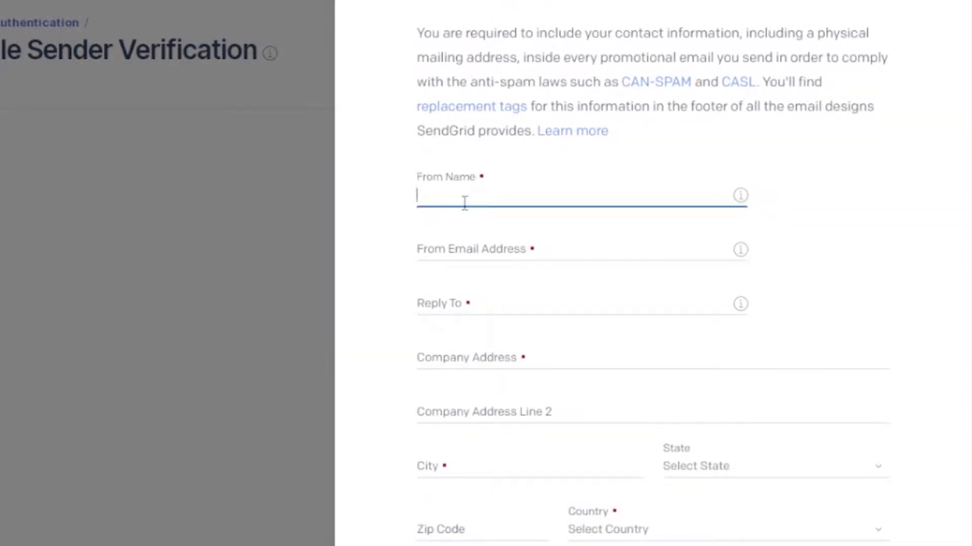
click(500, 242)
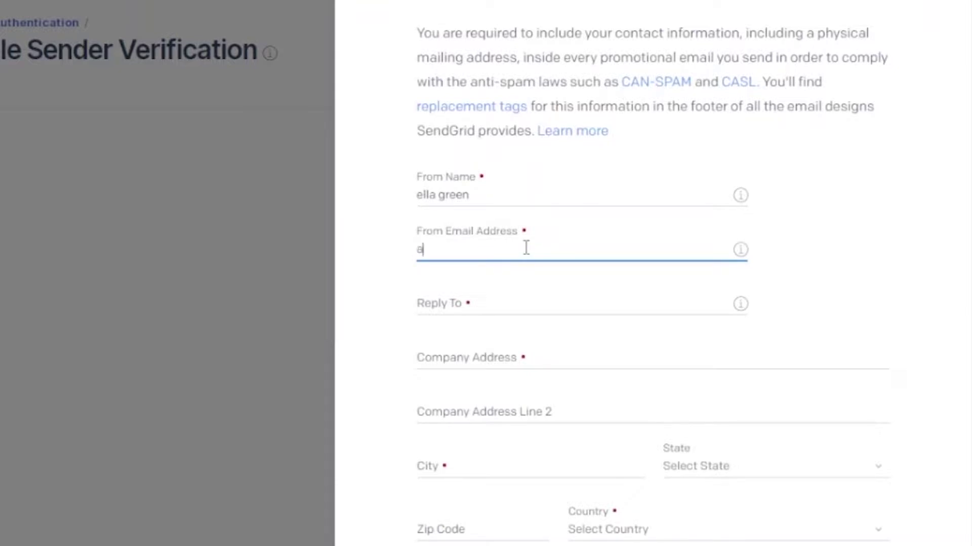
key(BackSpace)
key(BackSpace)
key(BackSpace)
key(BackSpace)
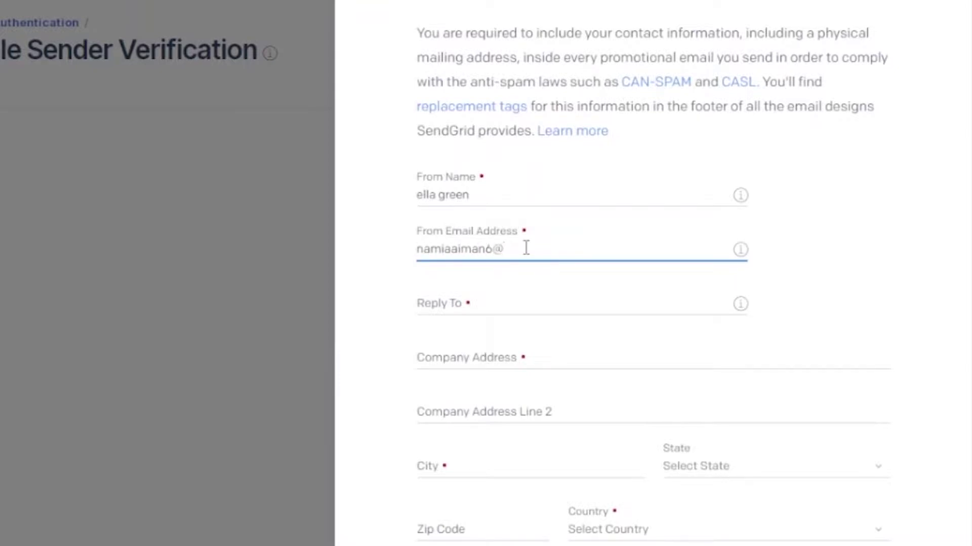
click(588, 297)
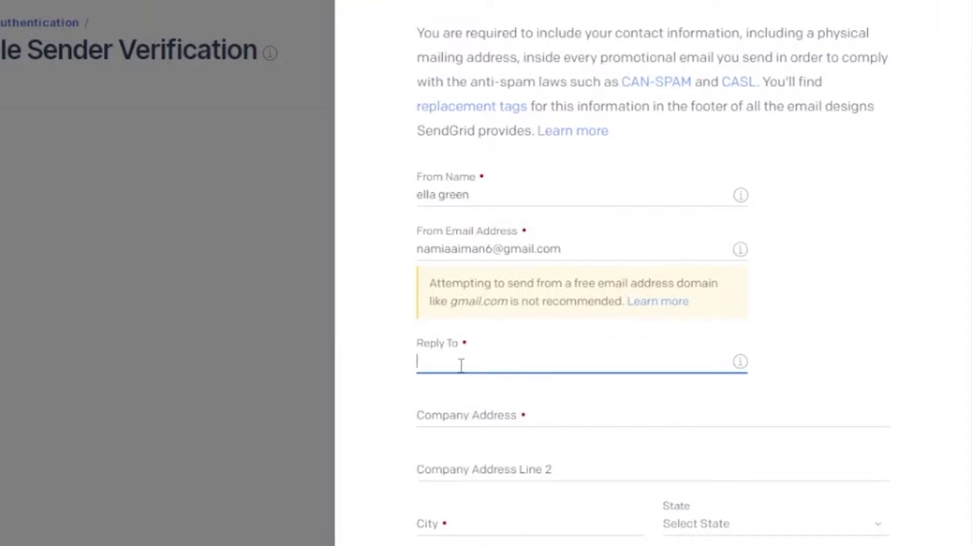
key(ctrl+v)
click(499, 412)
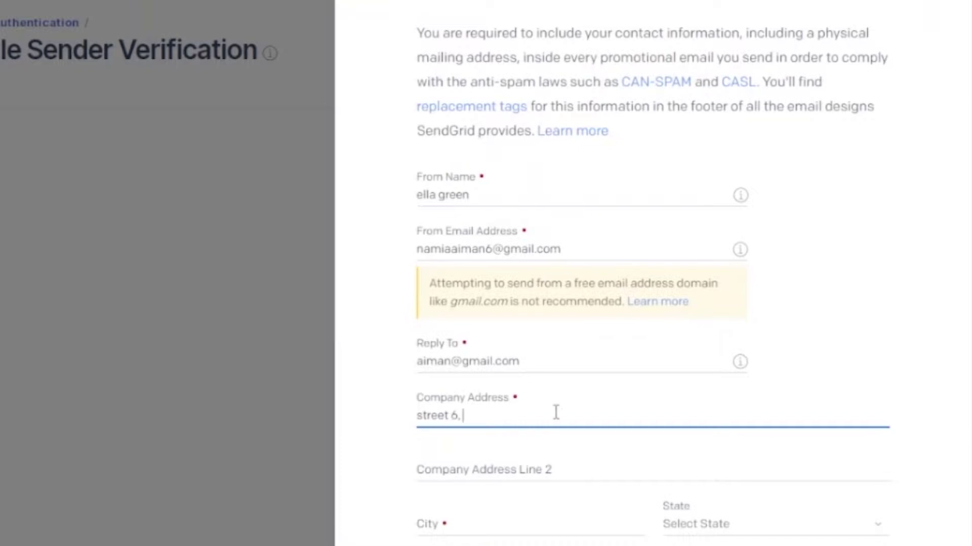
scroll(556, 412, down, 5)
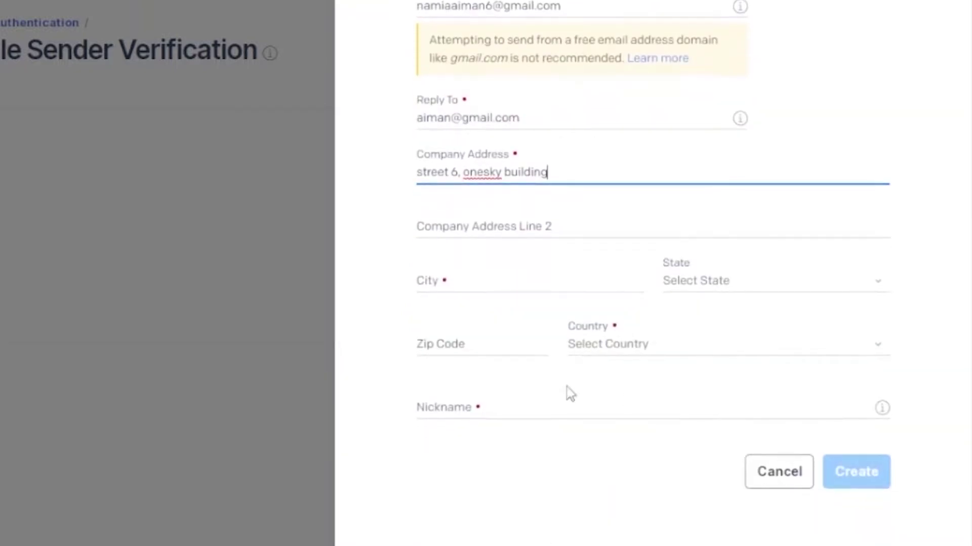
click(454, 288)
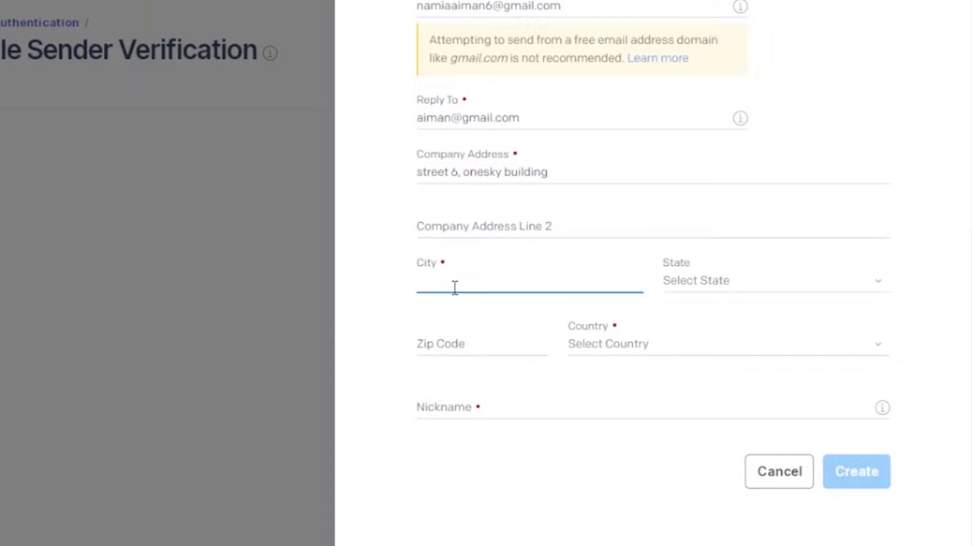
text(islamabad)
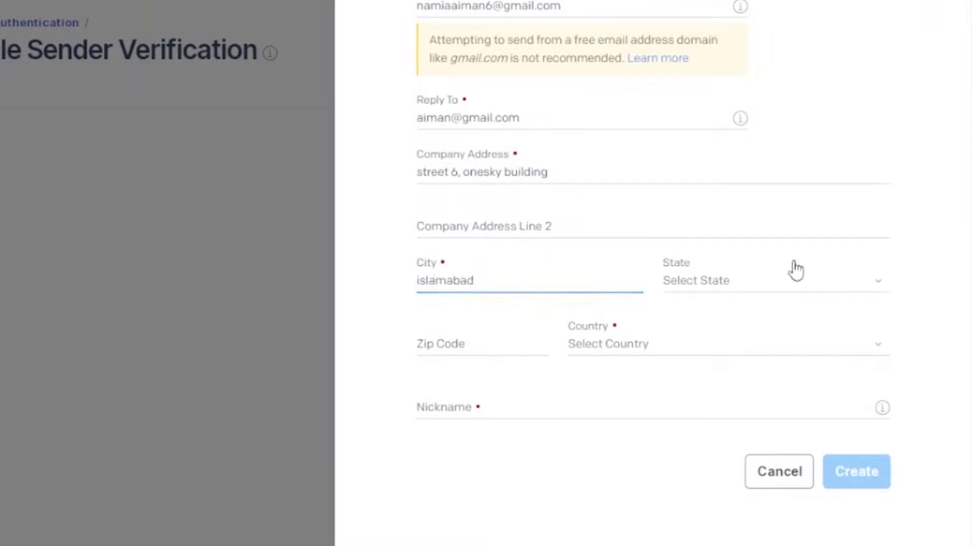
Leave State blank, choose Pakistan as country, enter a nickname, and create the sender.
click(794, 273)
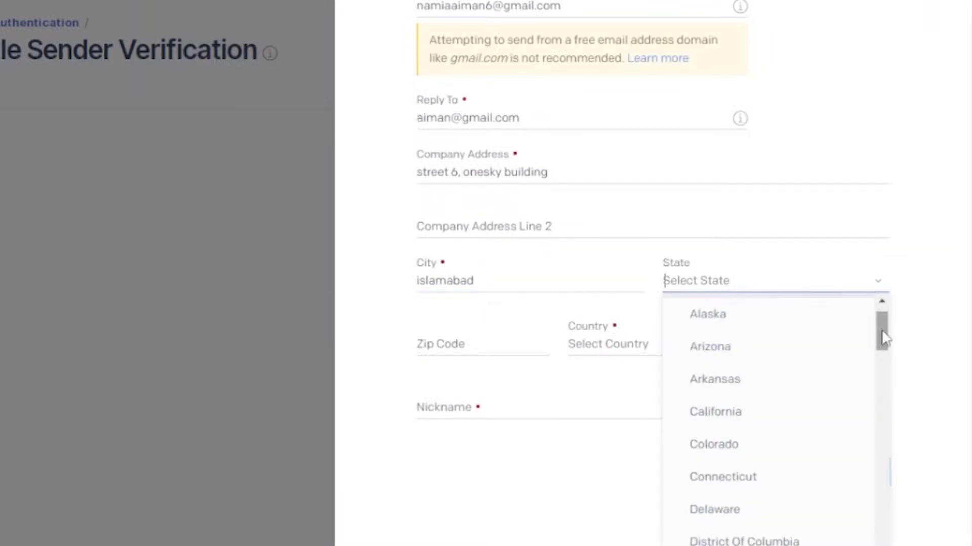
scroll(878, 301, up, 1)
click(883, 293)
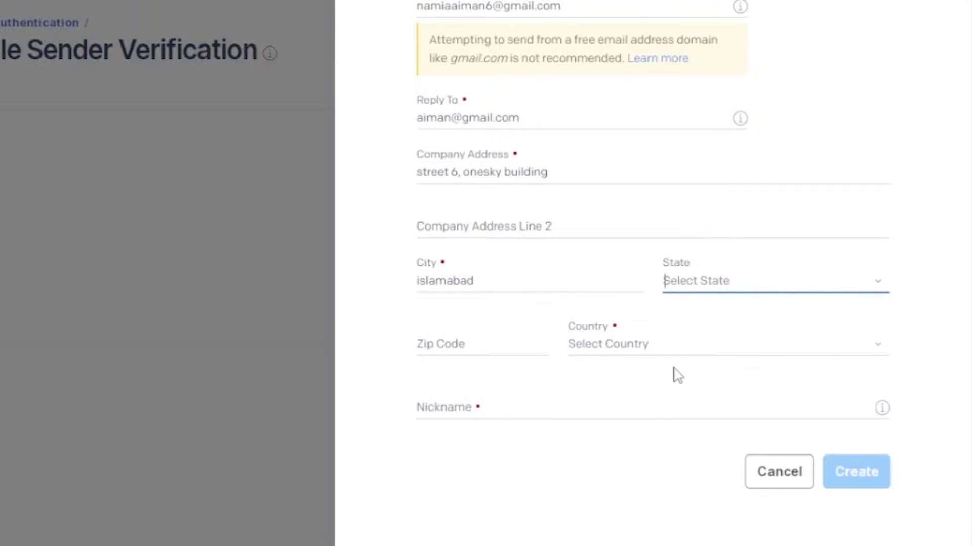
click(891, 347)
click(882, 350)
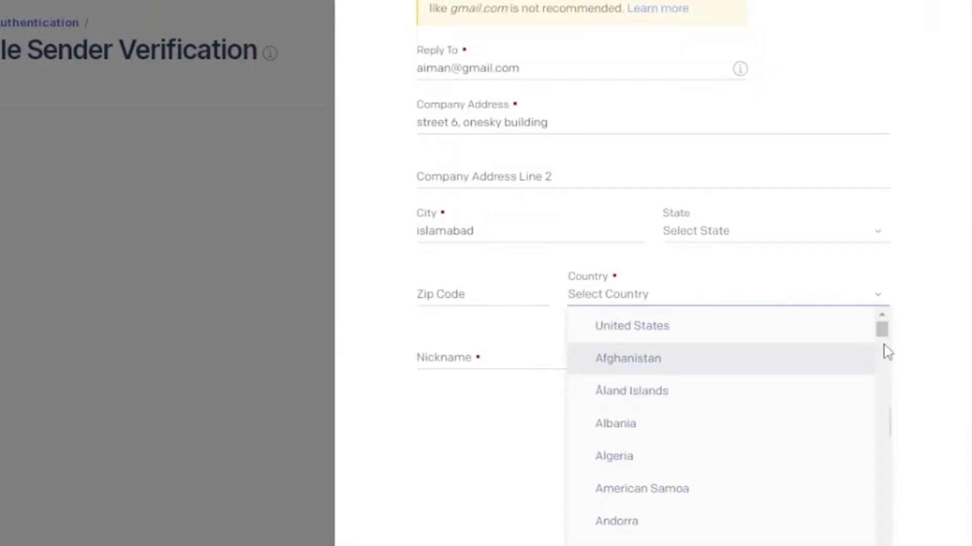
text(pak)
key(Return)
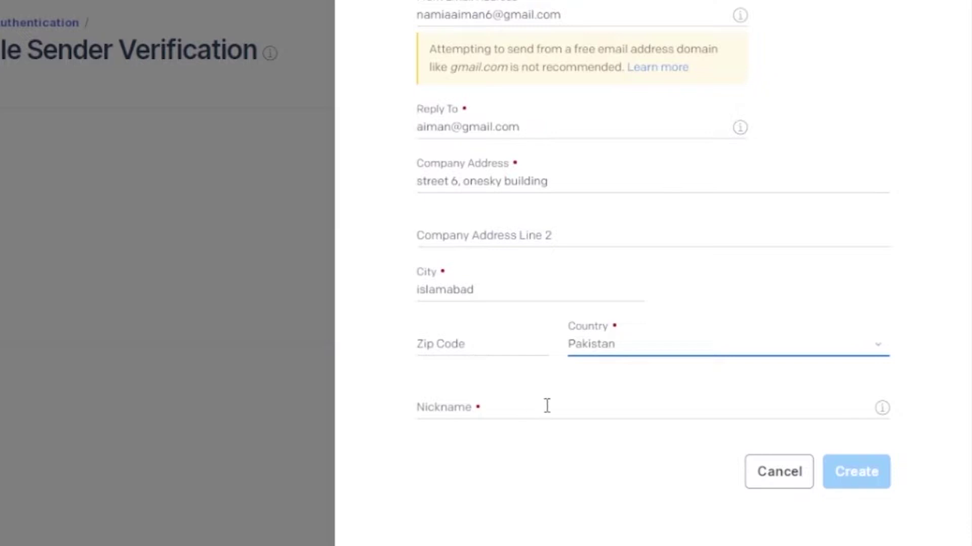
click(547, 405)
text(e)
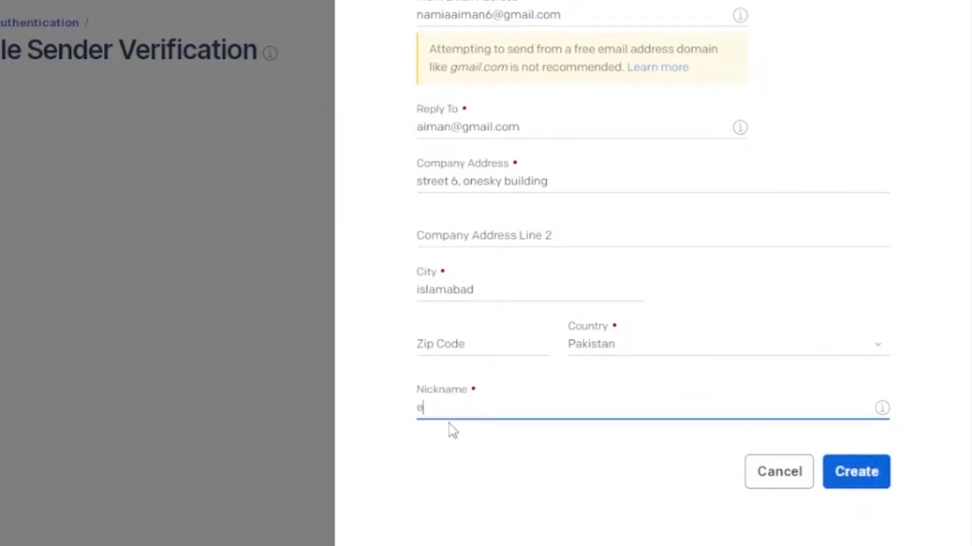
text(lla)
key(Return)
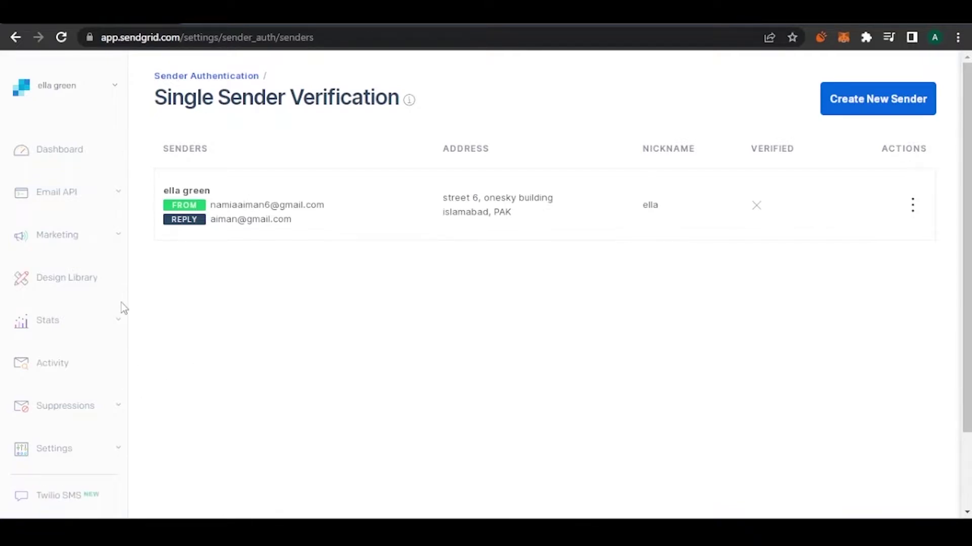
Go to Marketing > Automations from the left sidebar.
click(113, 243)
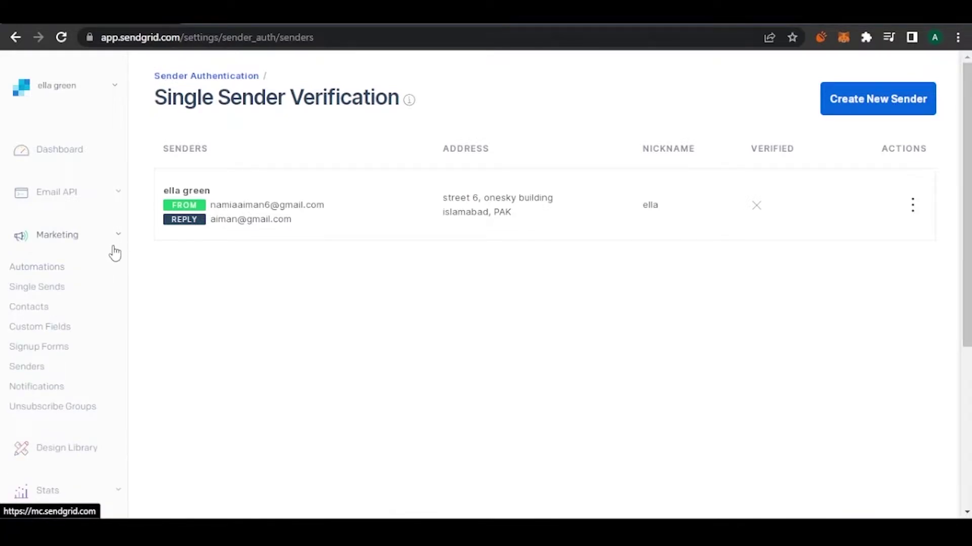
click(35, 274)
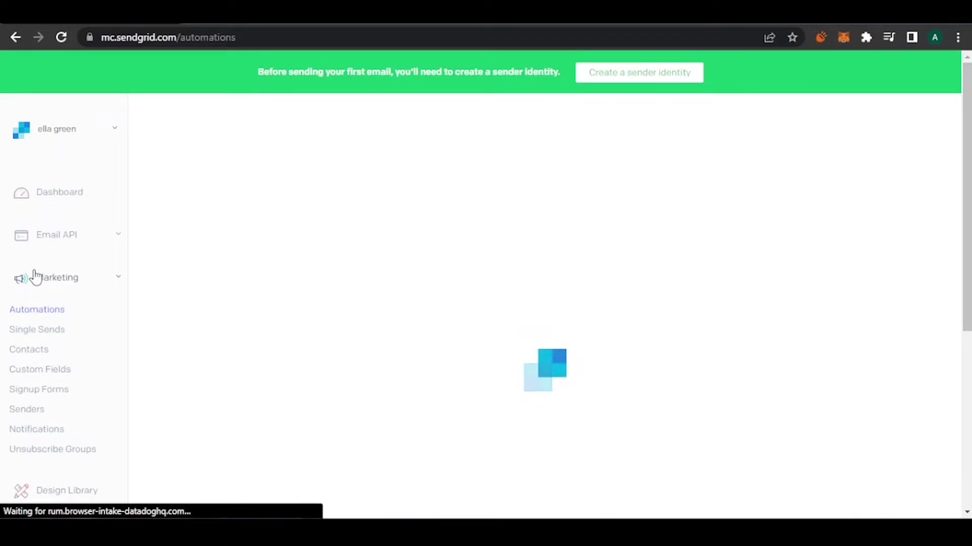
Choose Create an Automation to see the Welcome and Custom automation types.
click(36, 277)
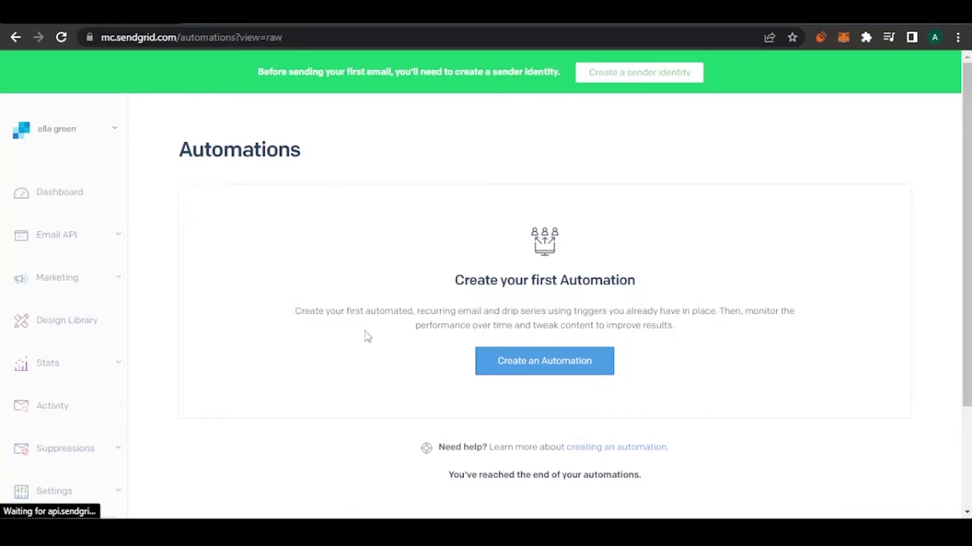
click(543, 365)
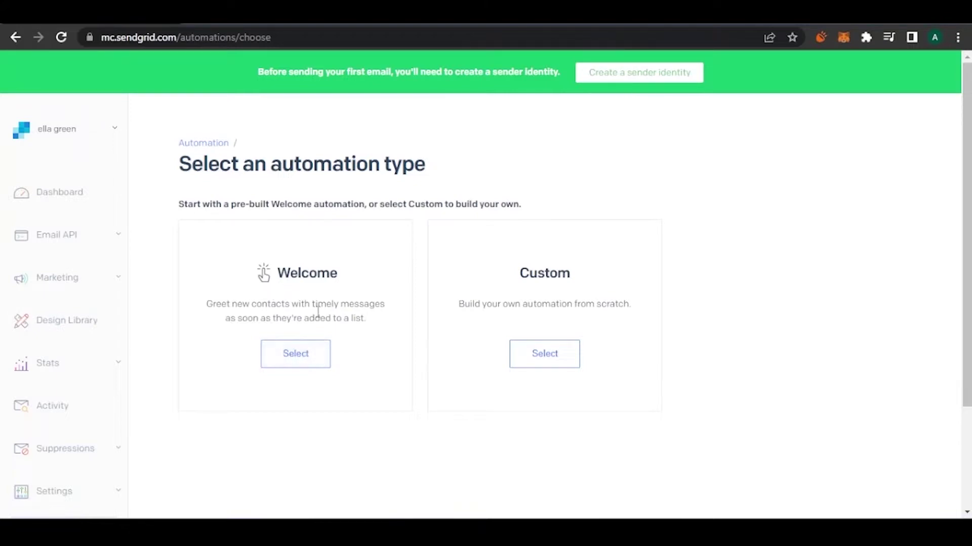
Select the Custom automation type and review the blank Untitled Automation form.
click(539, 358)
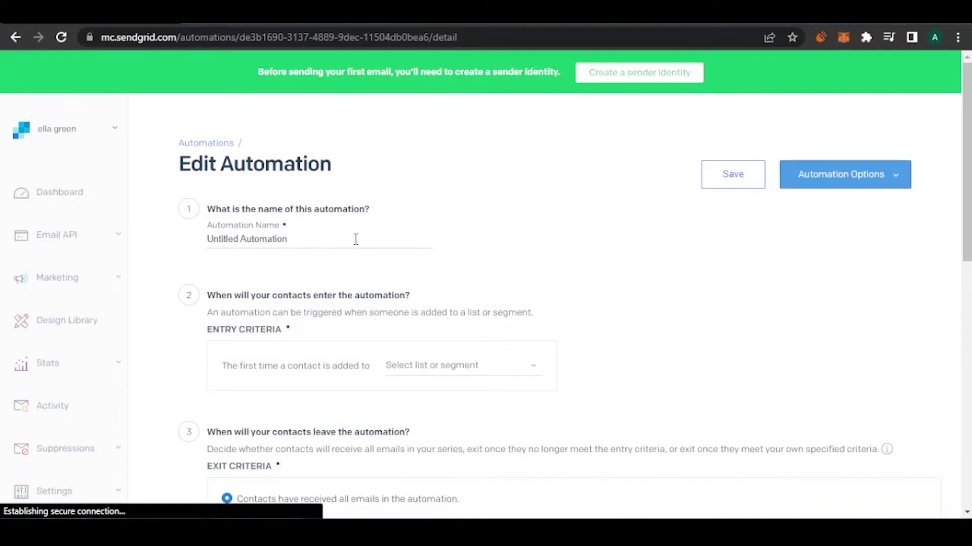
scroll(624, 245, down, 2)
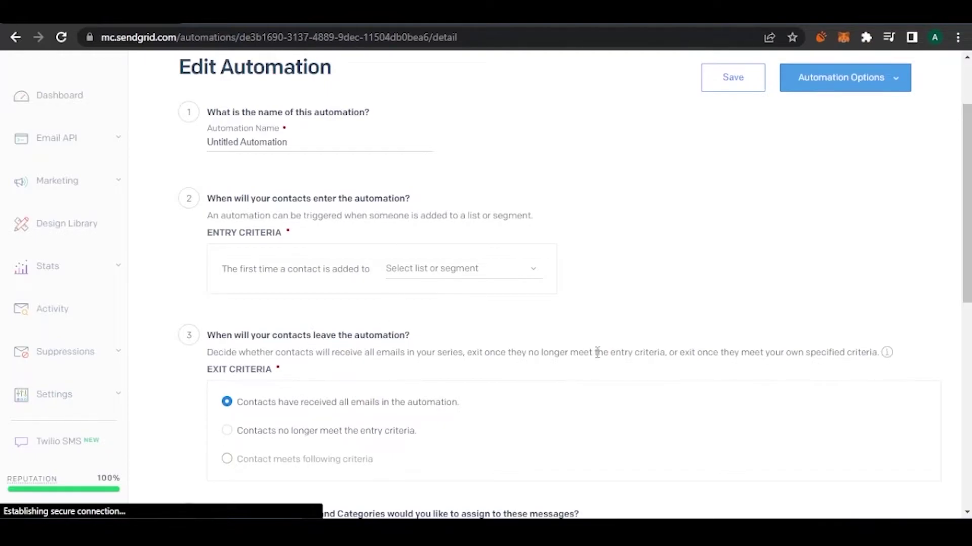
scroll(486, 283, down, 6)
scroll(486, 283, up, 6)
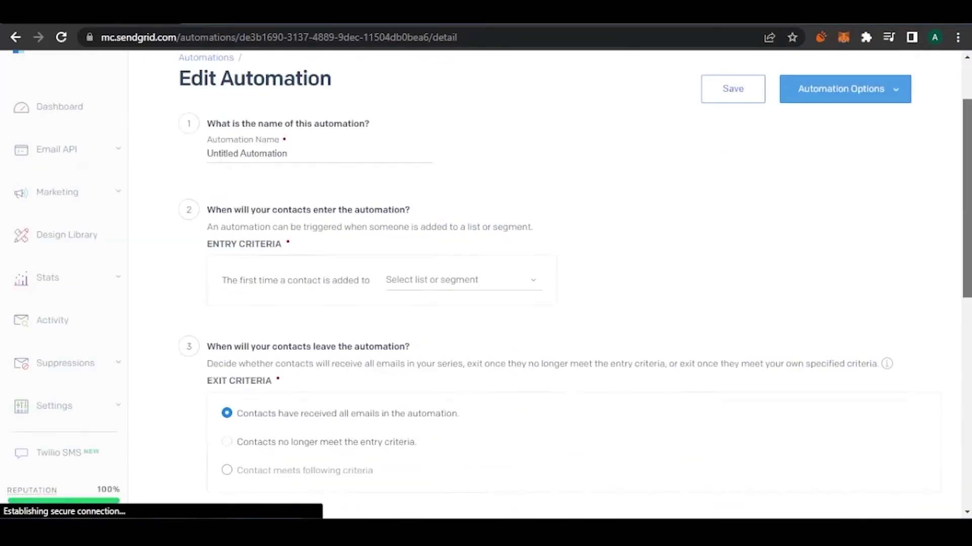
scroll(486, 283, down, 10)
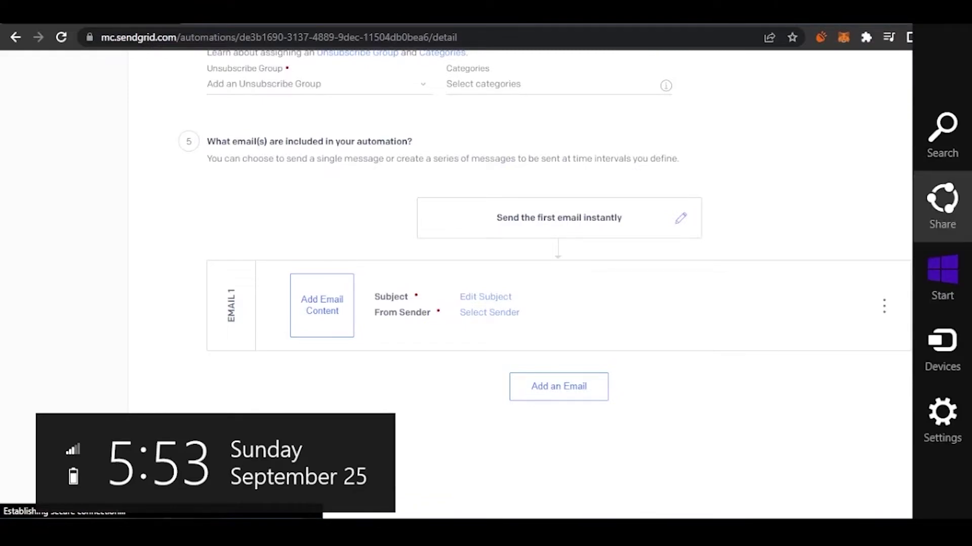
scroll(750, 147, up, 10)
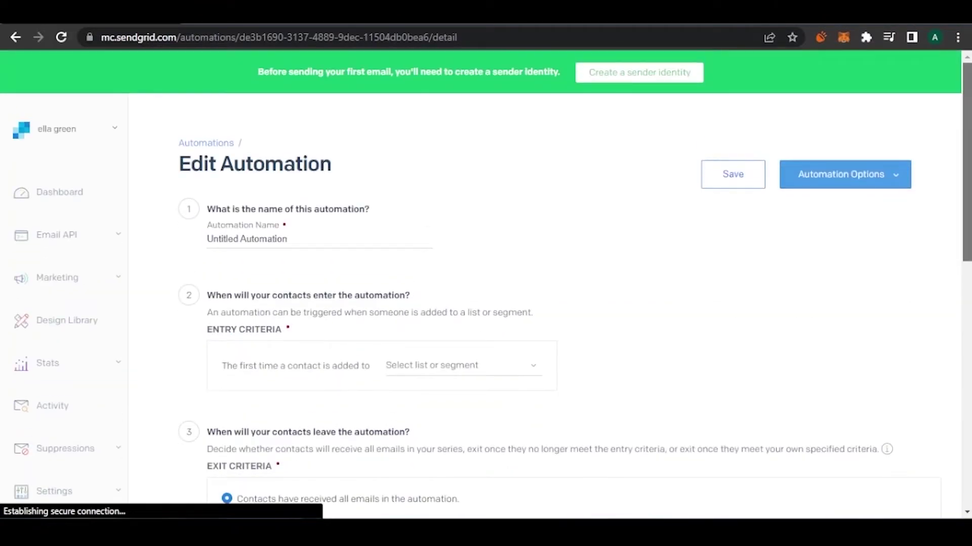
Go back and select the Welcome type, reviewing its All Contacts trigger and Automation Options.
click(15, 37)
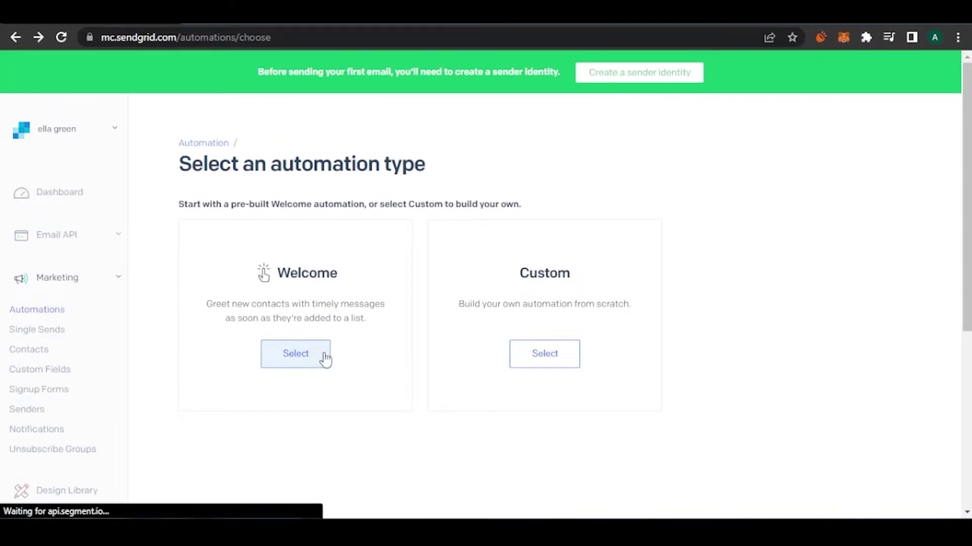
click(314, 364)
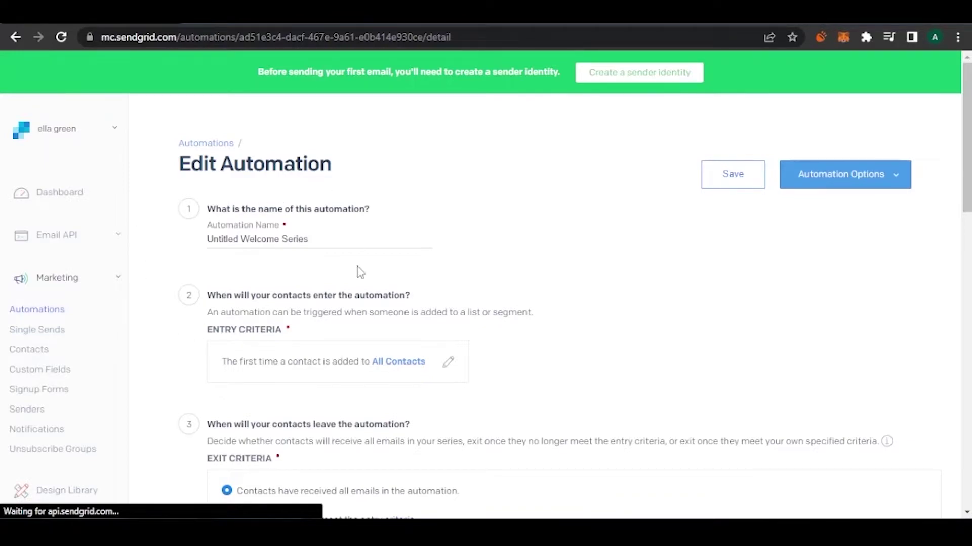
scroll(362, 215, down, 15)
scroll(966, 141, down, 1)
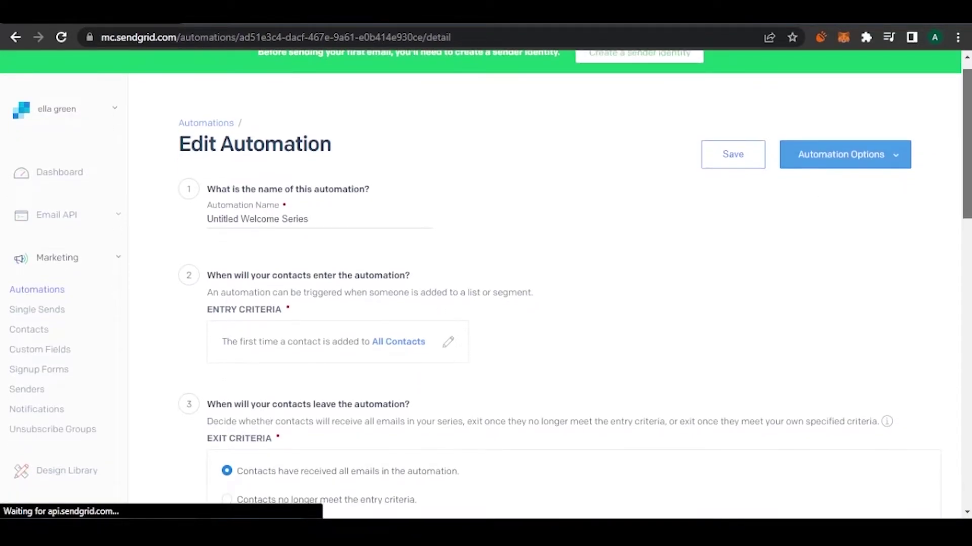
scroll(165, 198, up, 1)
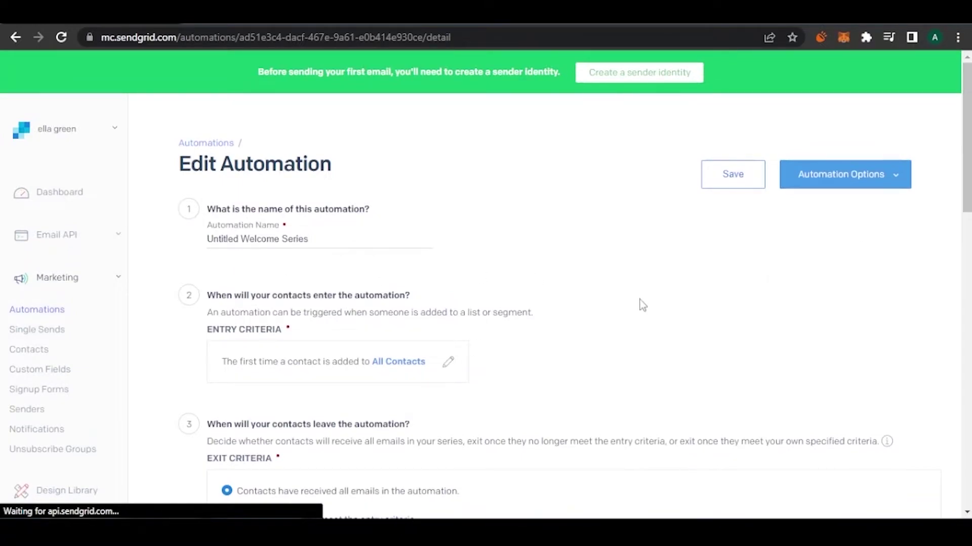
scroll(642, 305, down, 1)
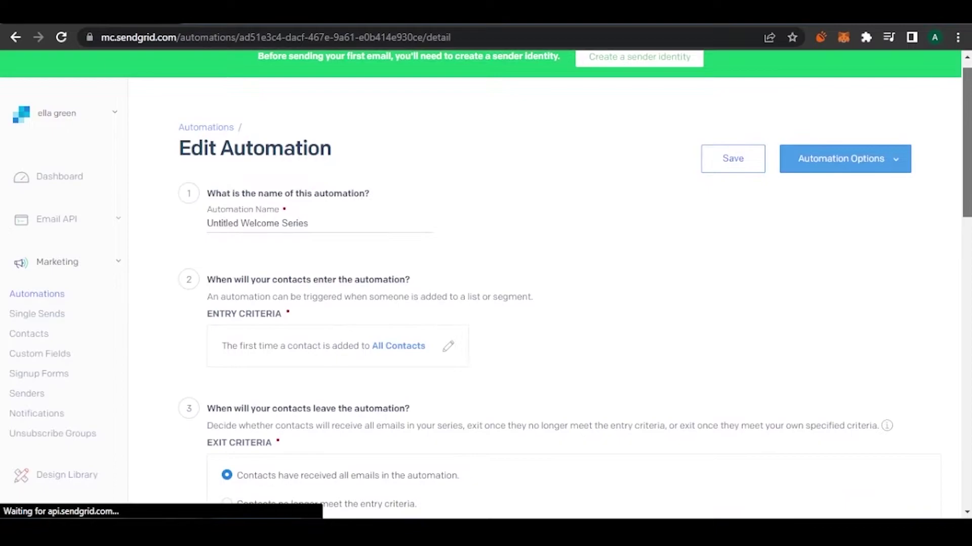
scroll(485, 279, down, 2)
scroll(486, 279, up, 2)
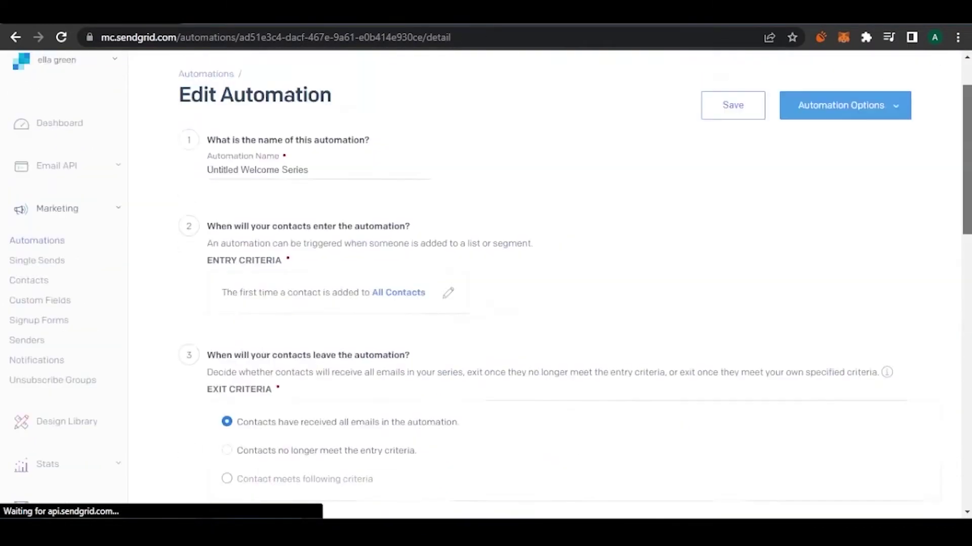
scroll(763, 236, up, 2)
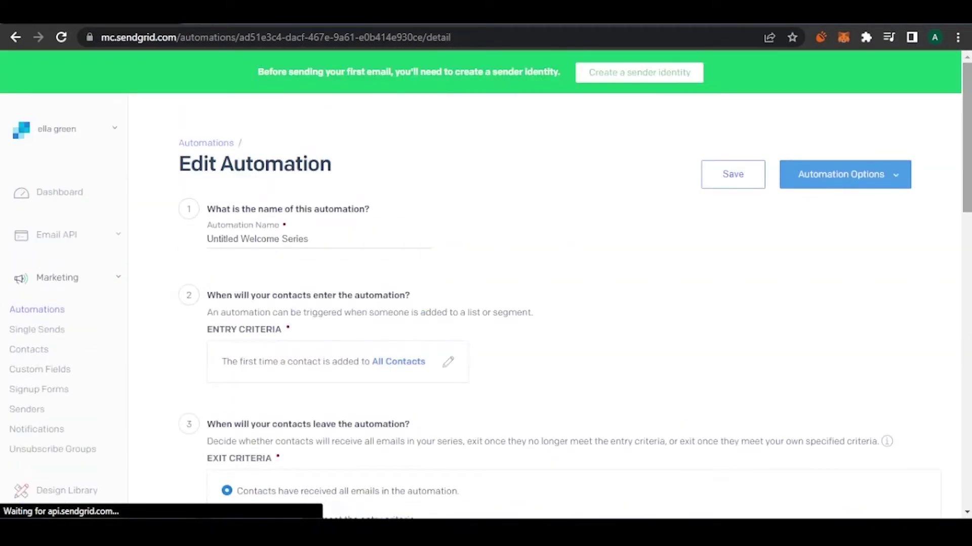
click(881, 184)
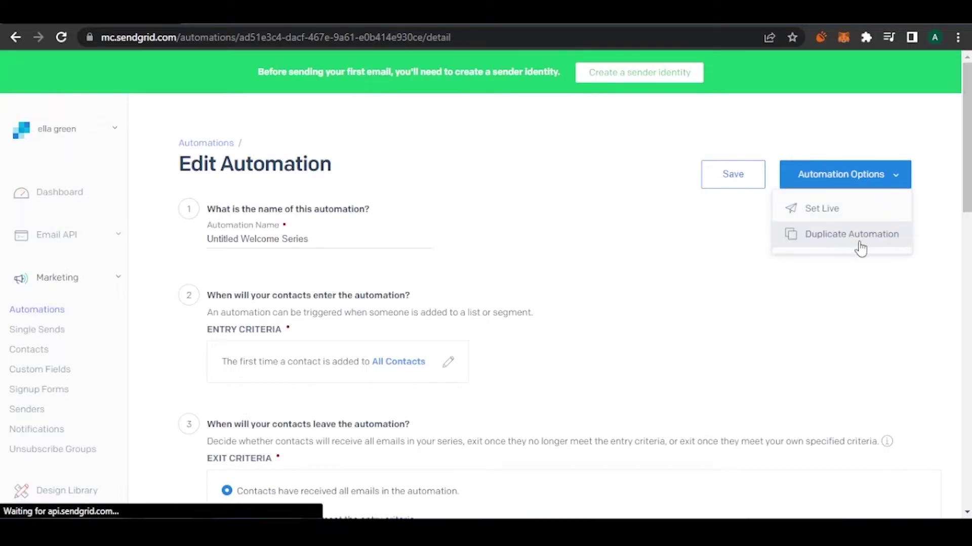
click(880, 186)
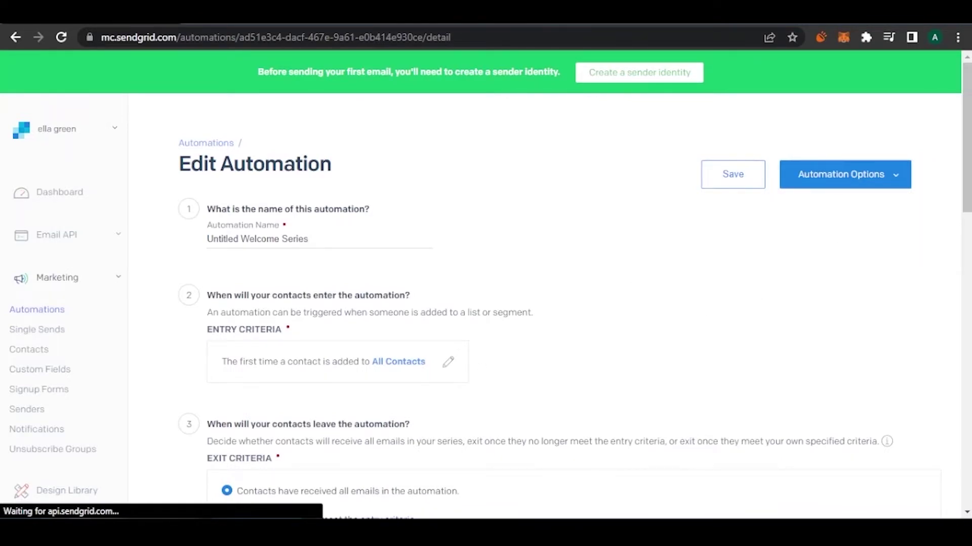
Move through Single Sends and Contacts to the Custom Fields page listing reserved fields.
click(53, 337)
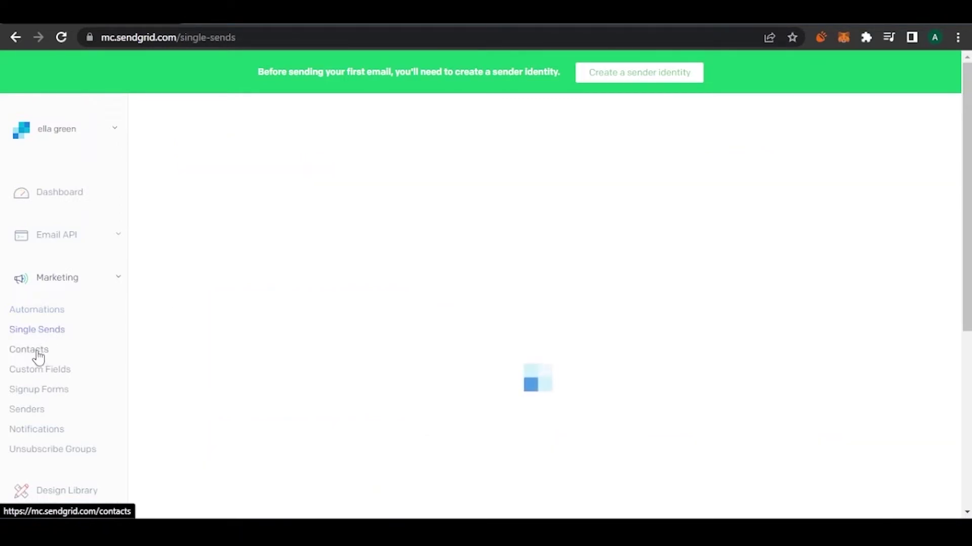
click(38, 356)
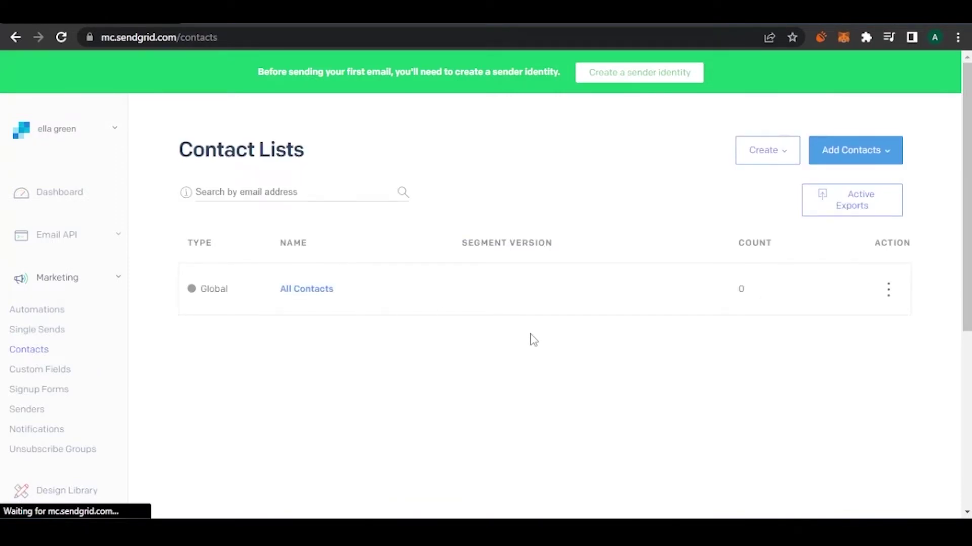
click(63, 377)
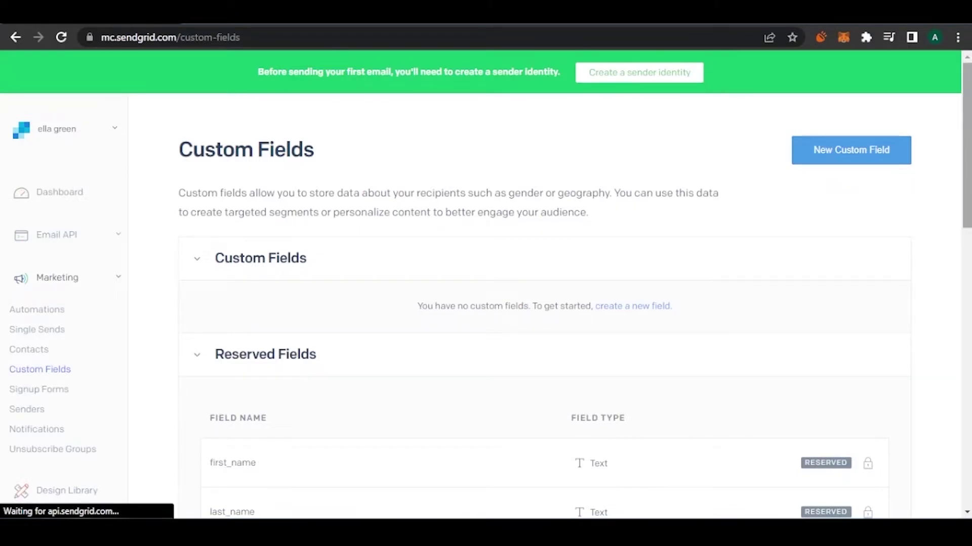
scroll(486, 283, down, 6)
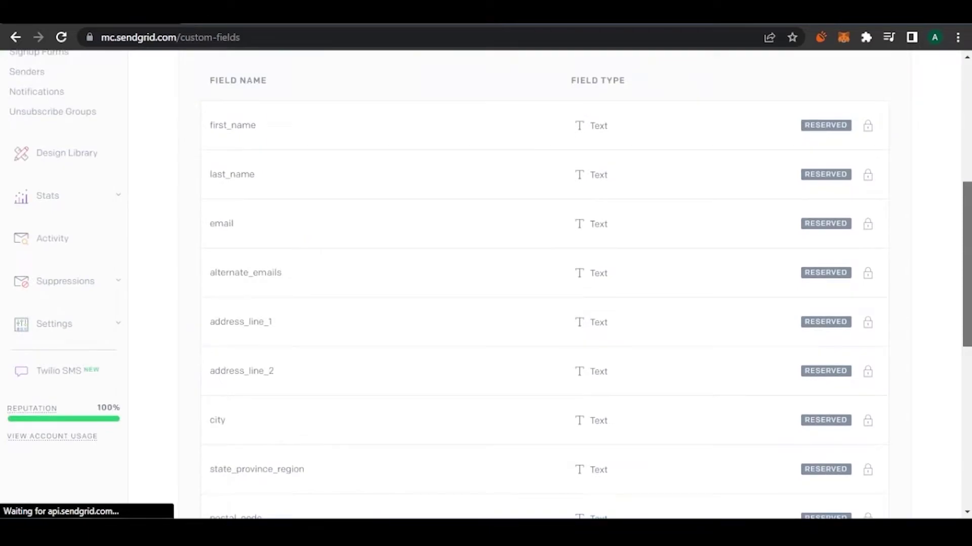
drag(966, 263, 966, 56)
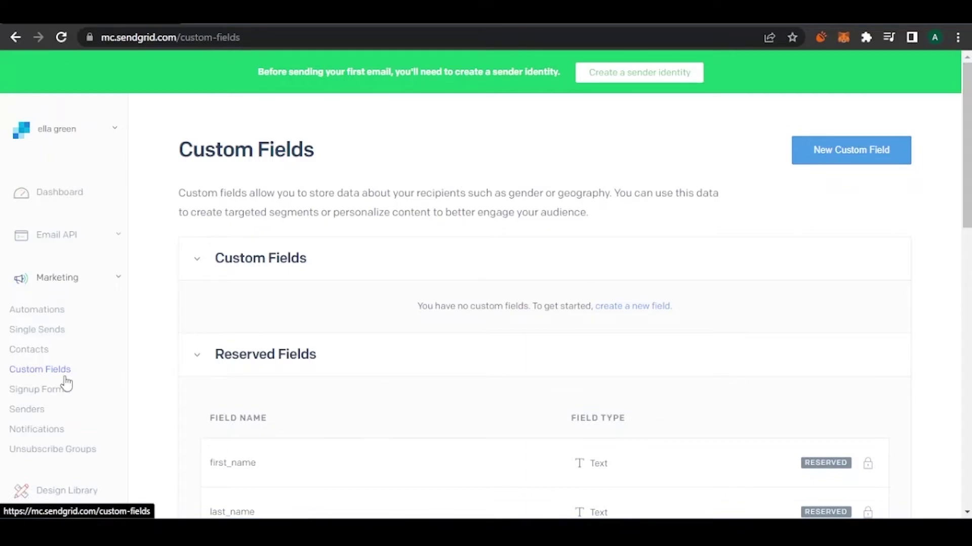
Pass through Signup Forms and Unsubscribe Groups to the empty Design Library.
click(49, 391)
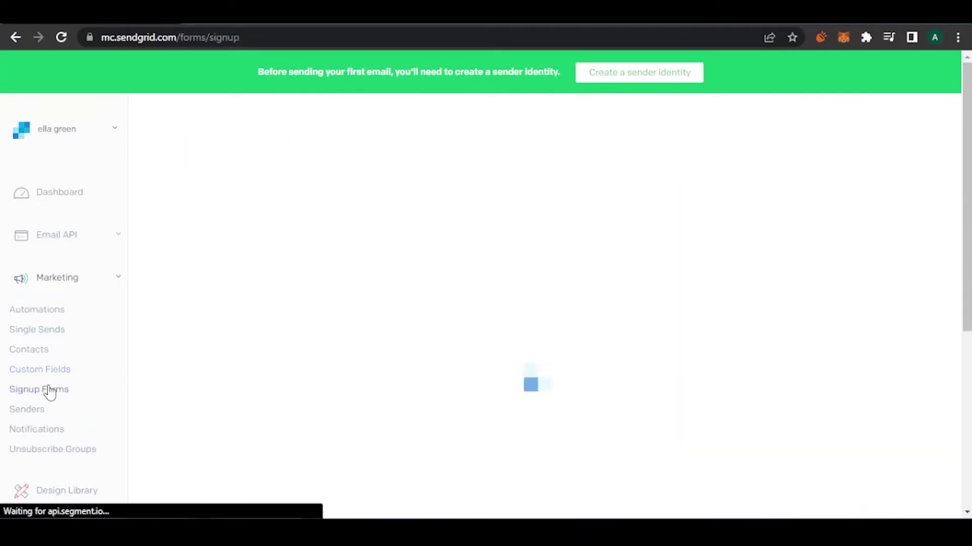
scroll(360, 278, down, 2)
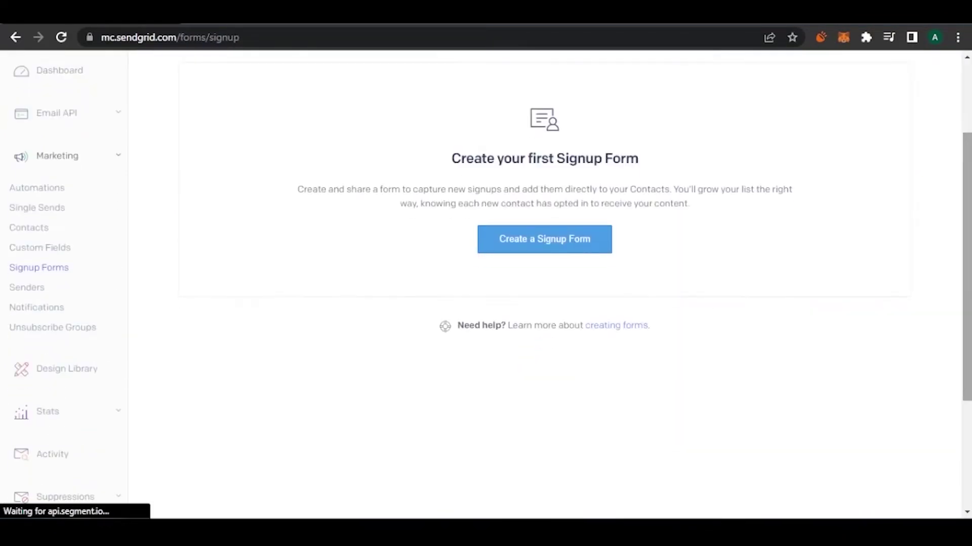
click(79, 337)
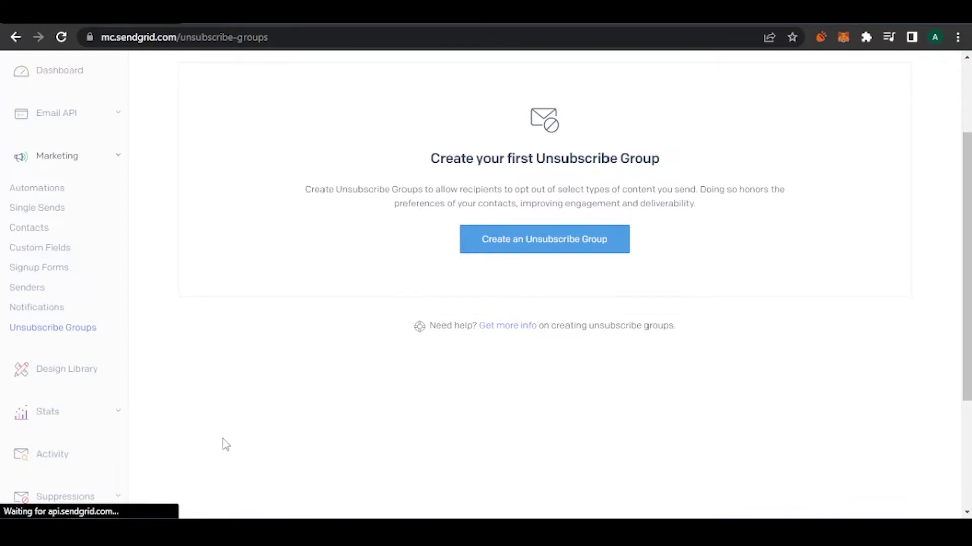
click(81, 374)
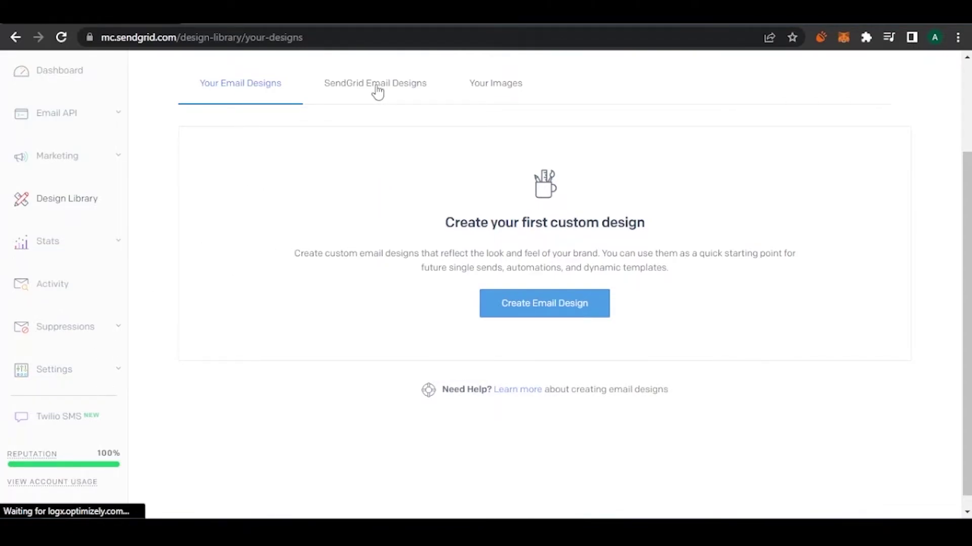
Browse the ready-made templates on the SendGrid Email Designs tab.
click(404, 97)
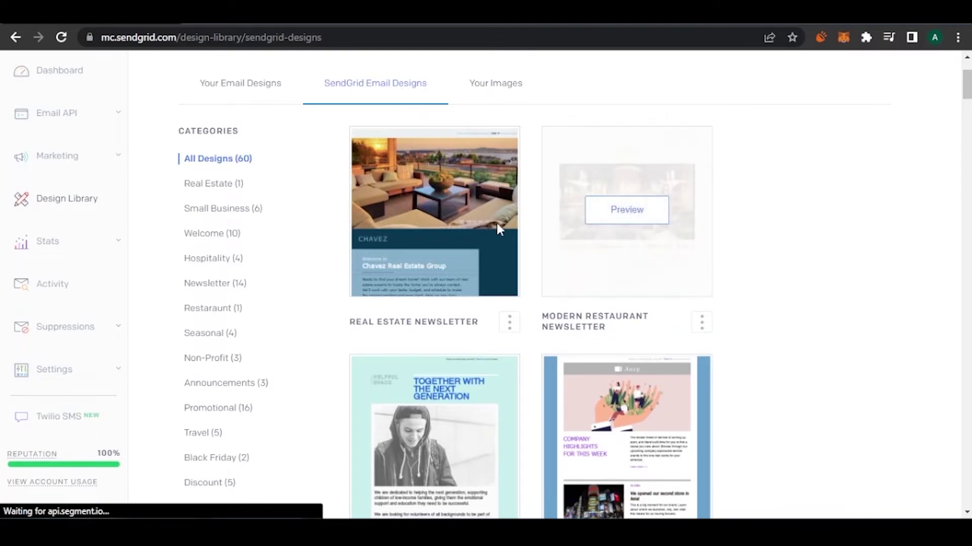
mouse_move(668, 232)
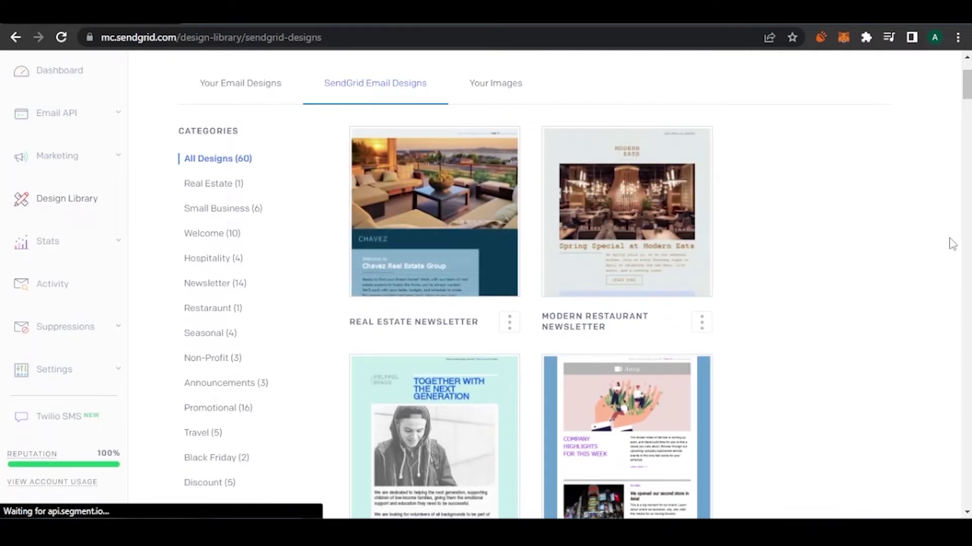
mouse_move(462, 205)
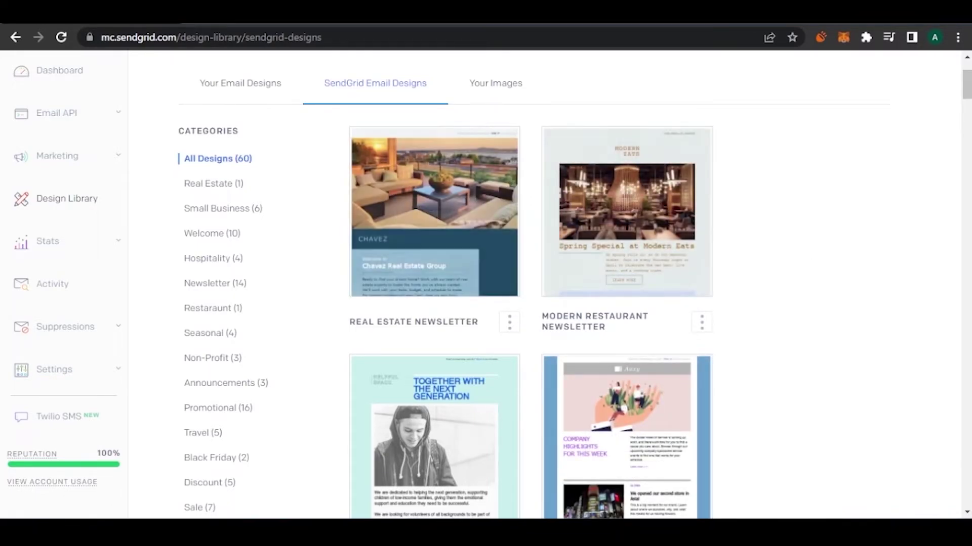
scroll(485, 283, down, 3)
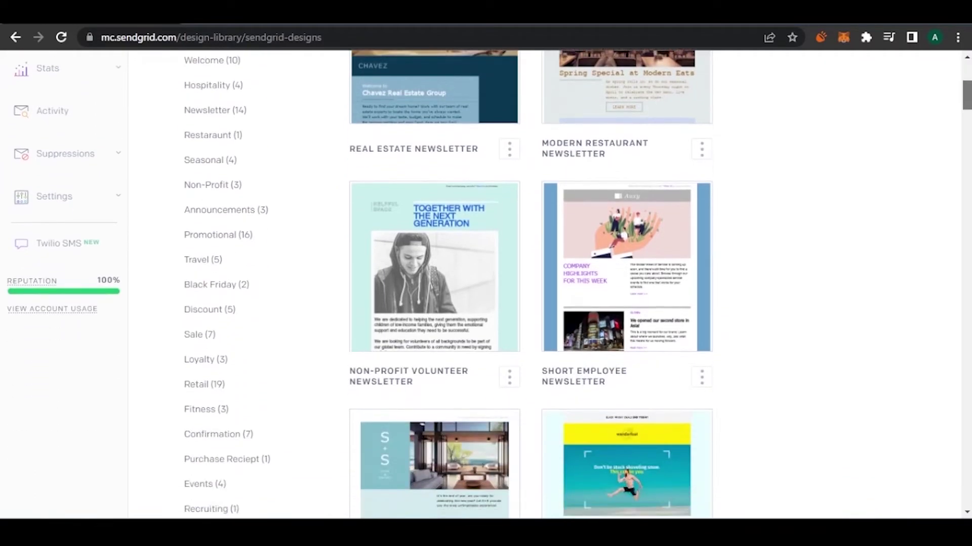
scroll(485, 284, down, 2)
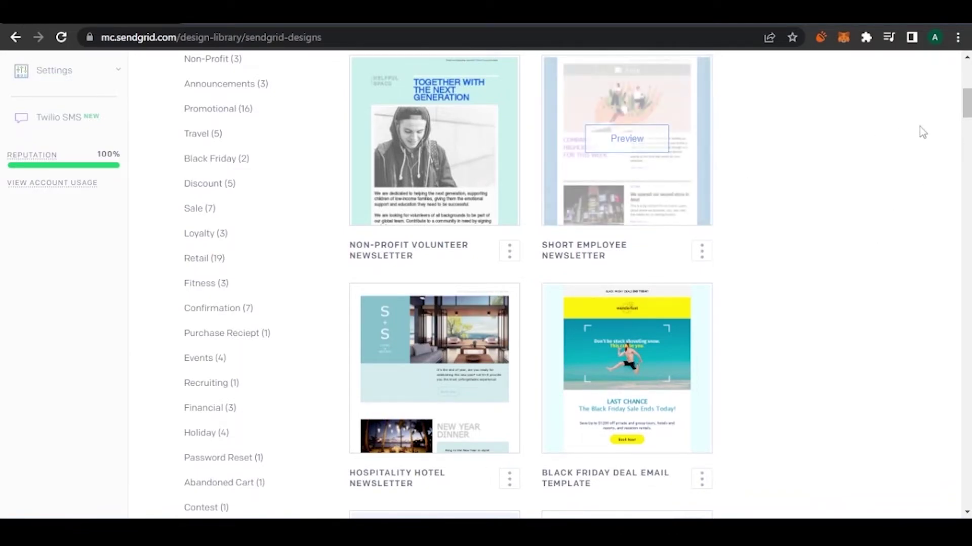
scroll(486, 283, down, 10)
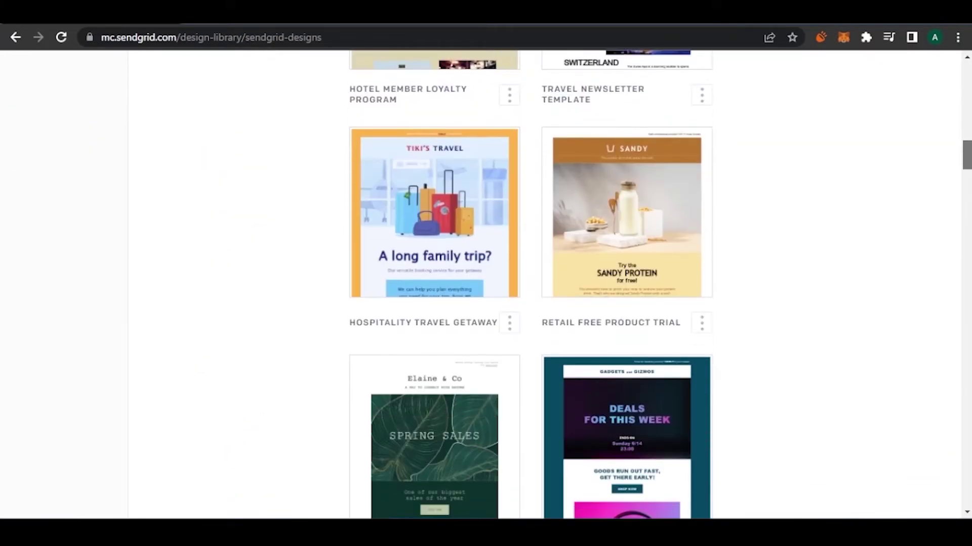
scroll(485, 284, up, 6)
scroll(485, 283, up, 10)
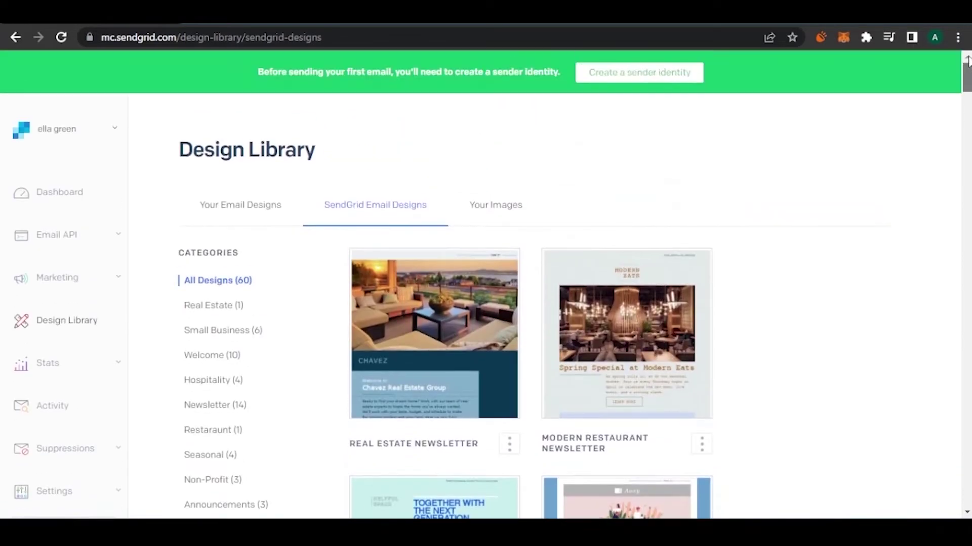
Check the empty Your Images area, return to Your Email Designs, and expand Stats.
click(500, 208)
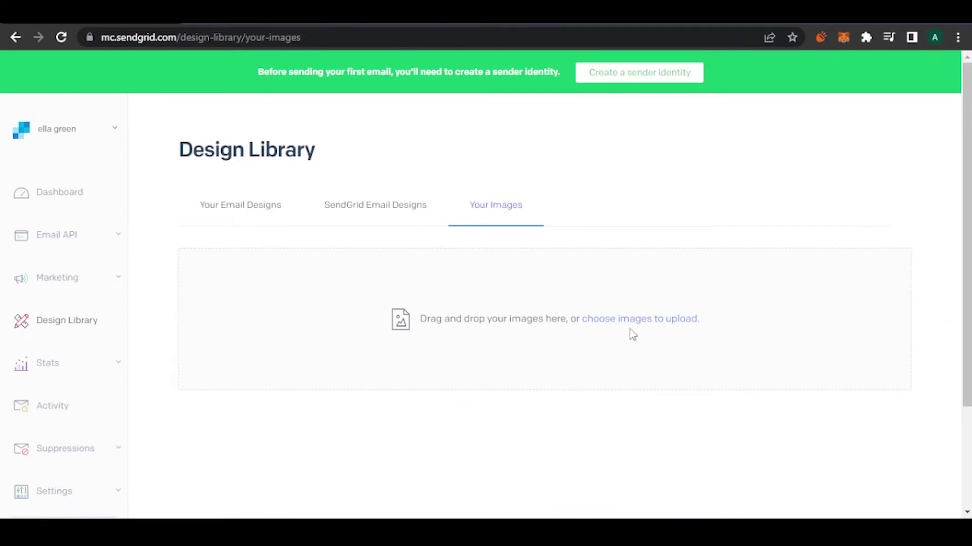
click(218, 217)
scroll(398, 231, down, 3)
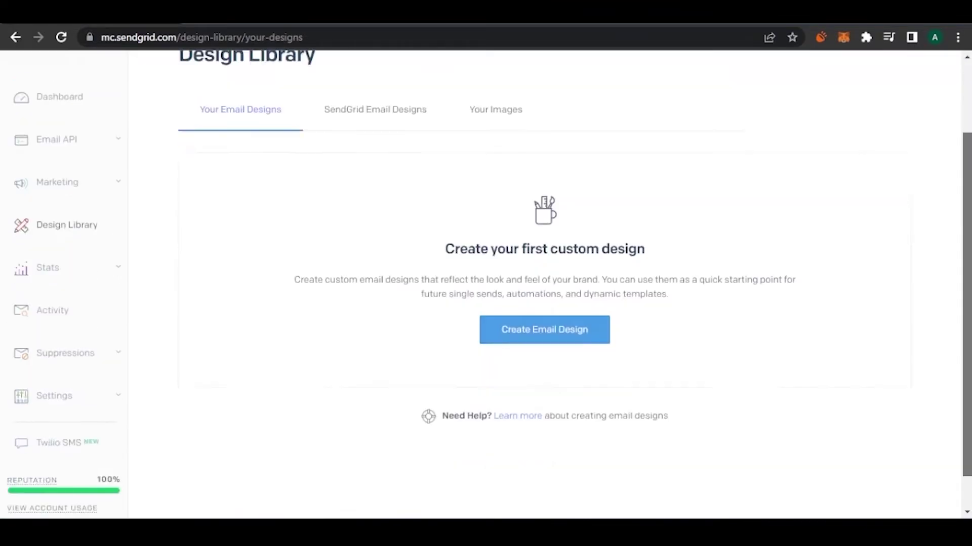
scroll(398, 231, up, 1)
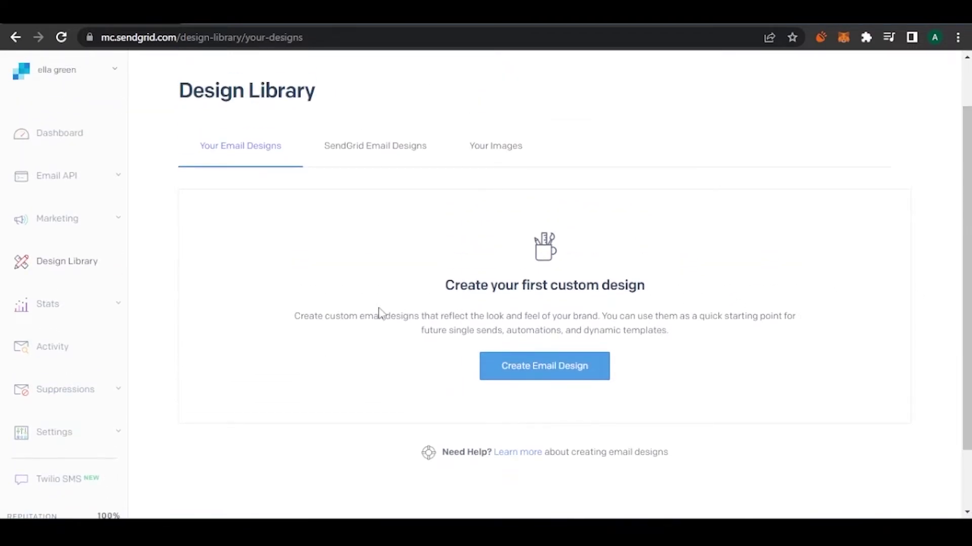
click(113, 311)
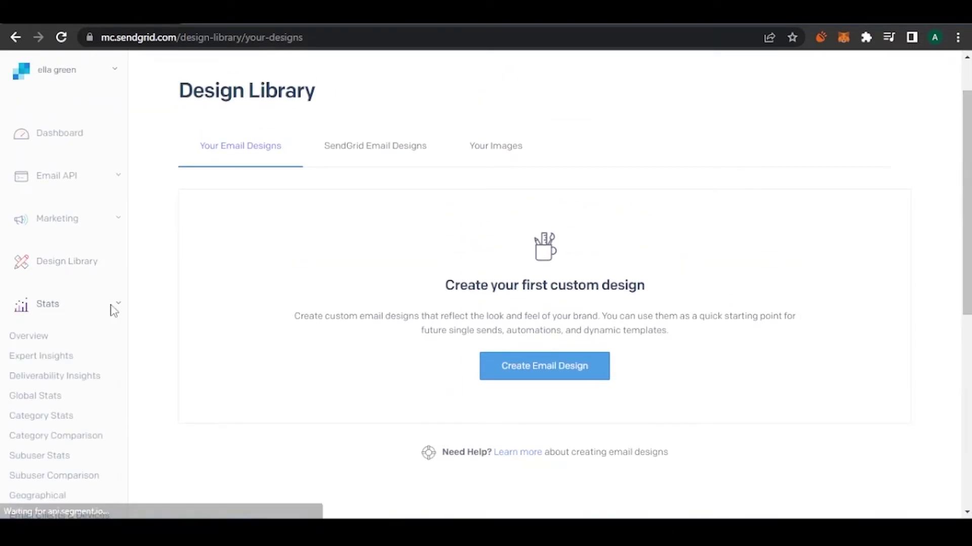
Review the Stats Overview for Aug 26 – Sep 25: 0 requests and empty Top 5 Categories.
click(32, 343)
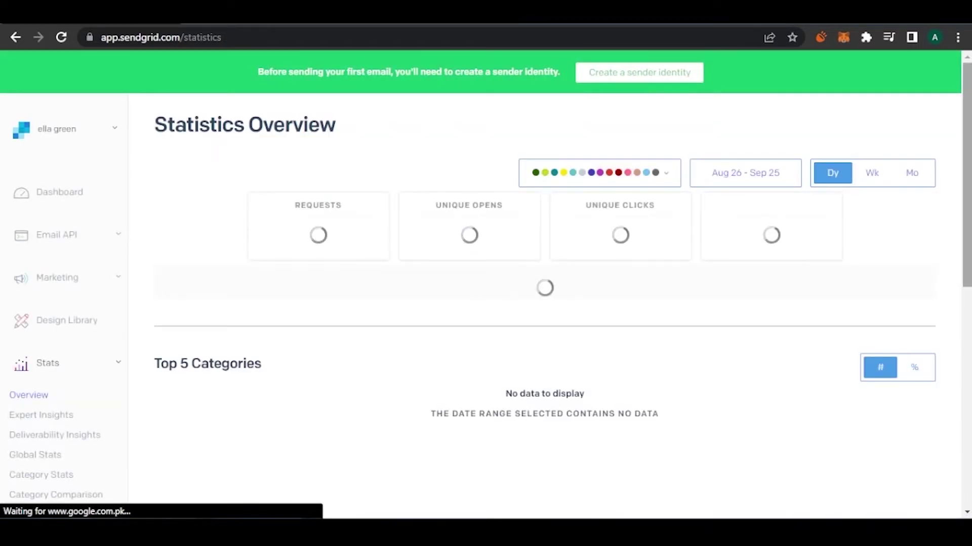
scroll(475, 305, down, 1)
scroll(672, 191, down, 2)
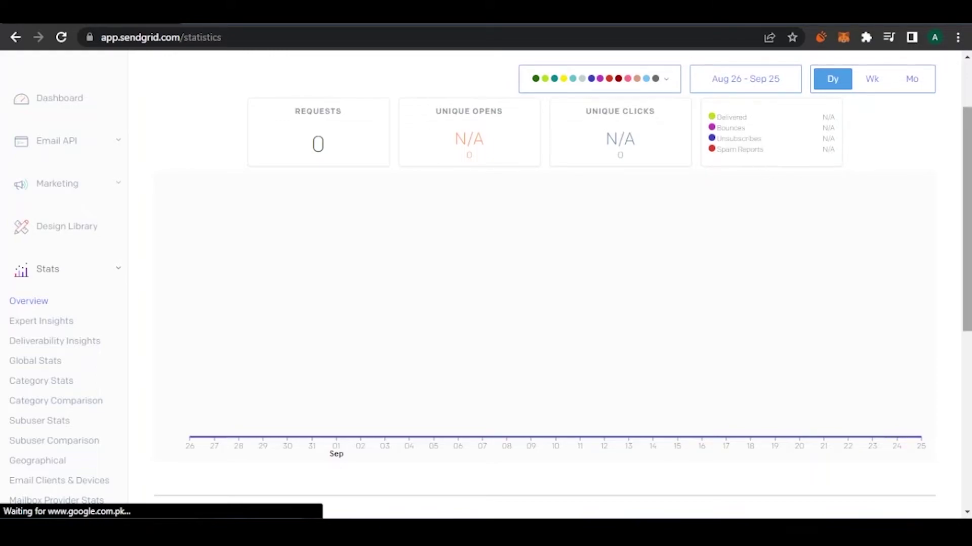
scroll(769, 170, down, 1)
scroll(769, 170, up, 3)
scroll(732, 195, down, 8)
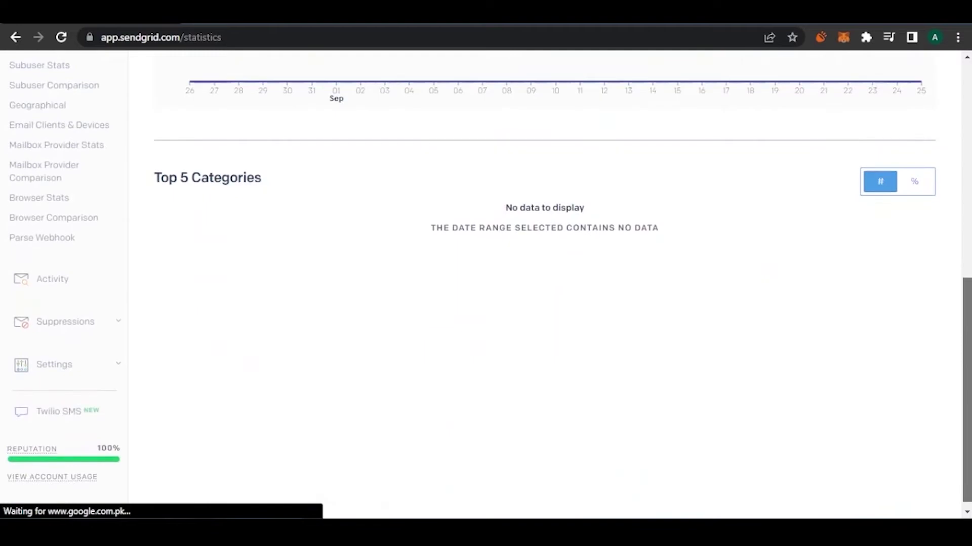
scroll(732, 196, up, 8)
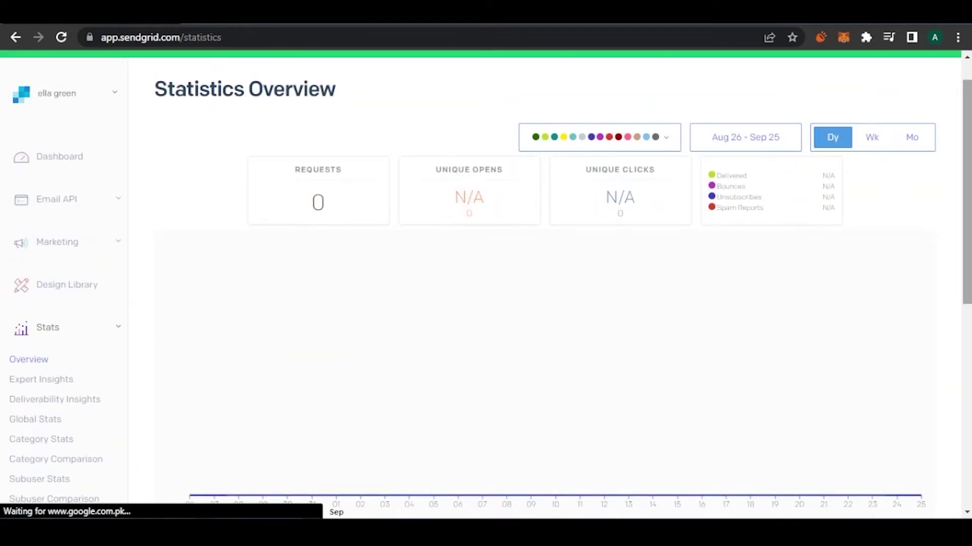
scroll(732, 196, down, 3)
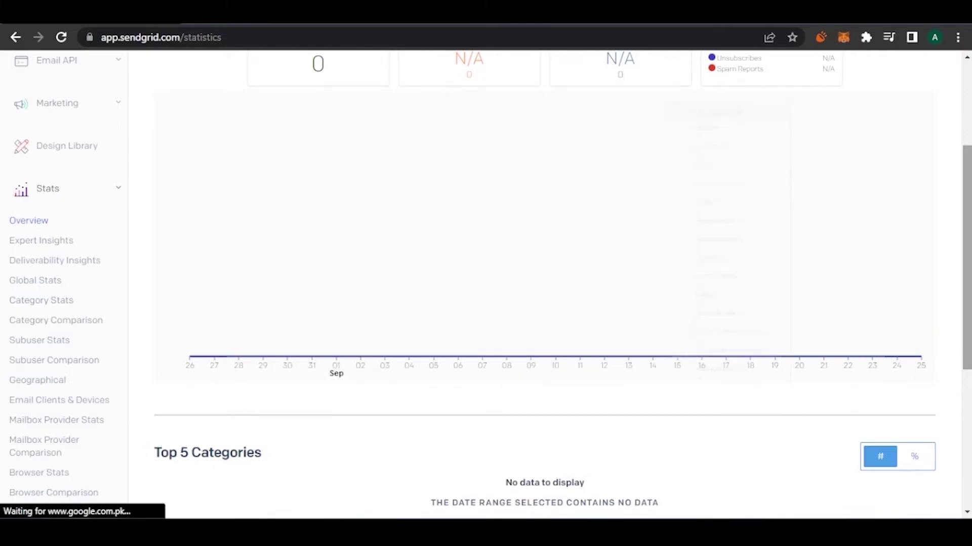
scroll(734, 202, down, 1)
scroll(486, 278, down, 1)
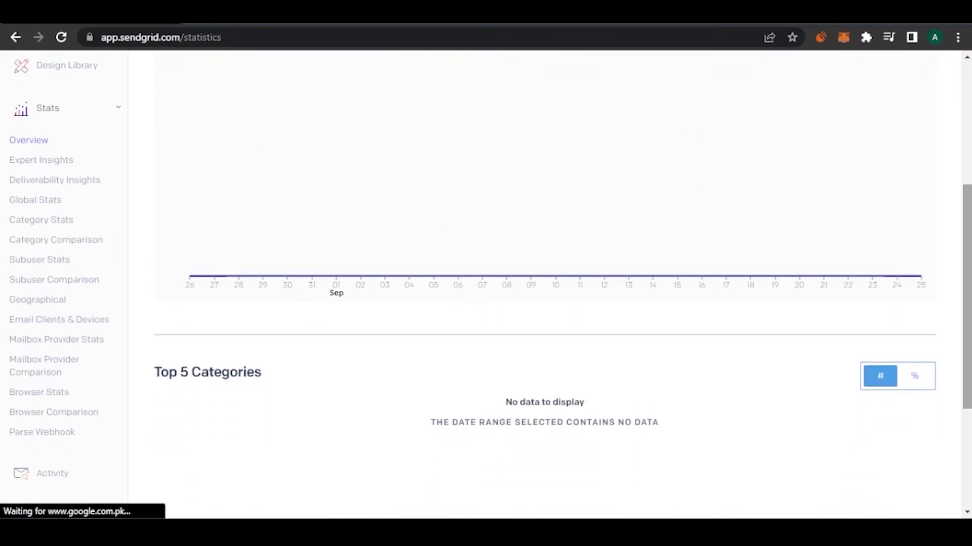
scroll(485, 279, down, 1)
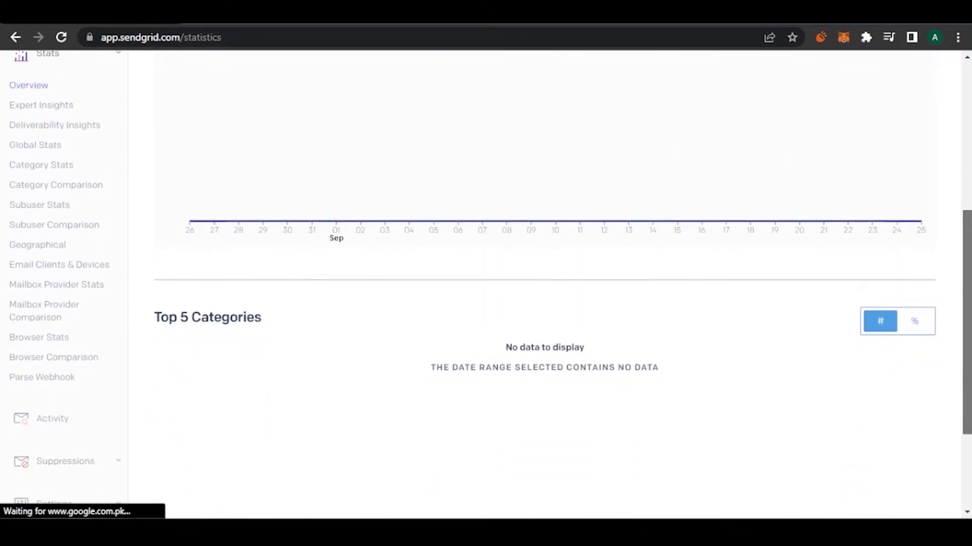
scroll(486, 283, up, 3)
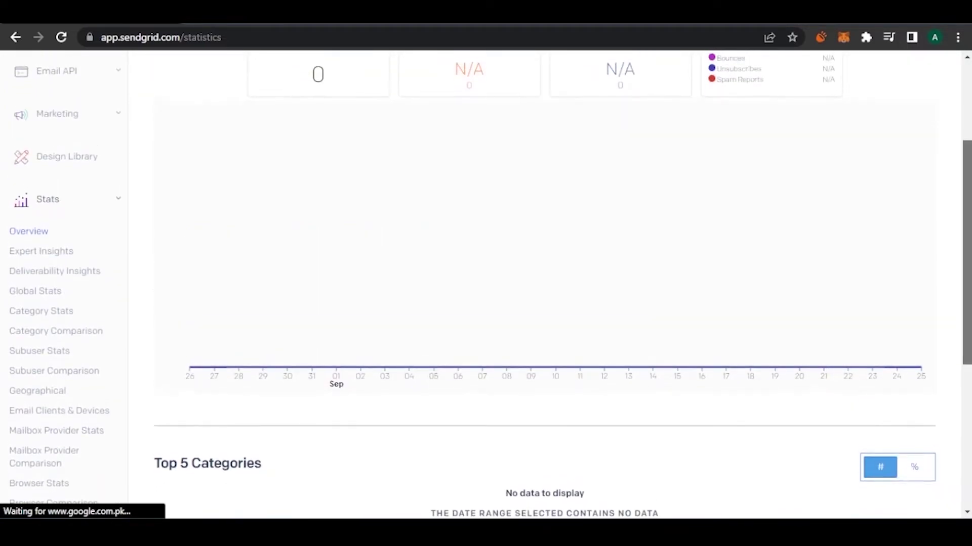
scroll(486, 283, down, 1)
scroll(545, 279, down, 1)
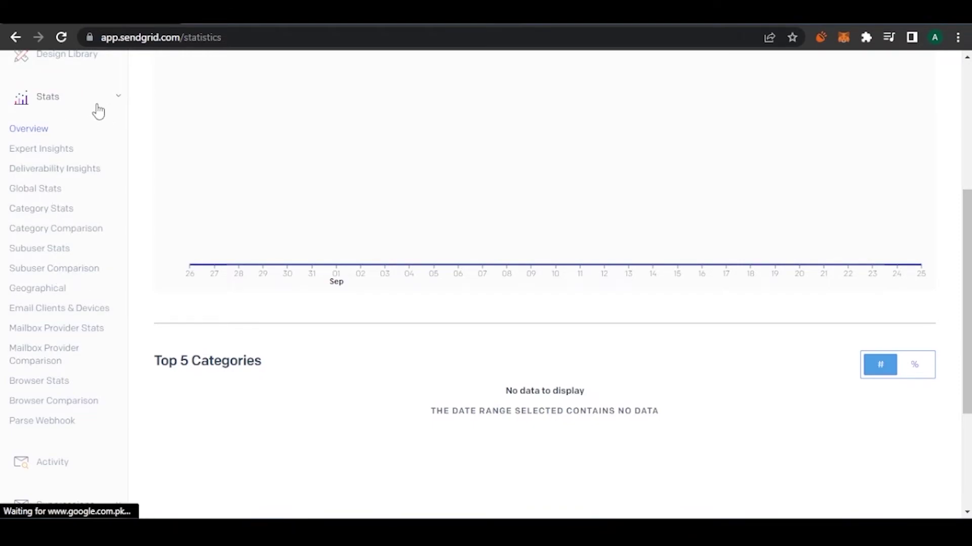
scroll(536, 237, down, 3)
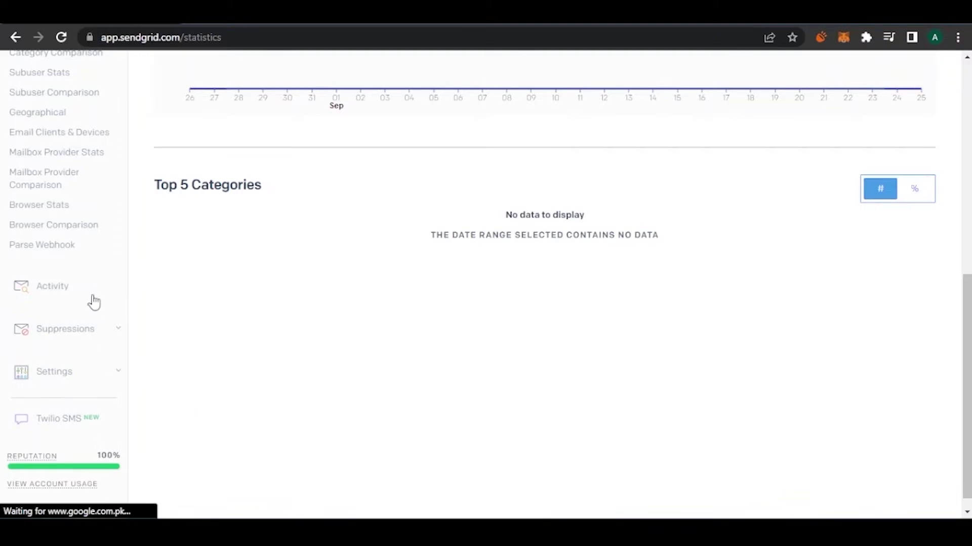
Open the Activity Feed, which prompts a search of emails sent 2022/09/22 – 2022/09/25.
click(63, 292)
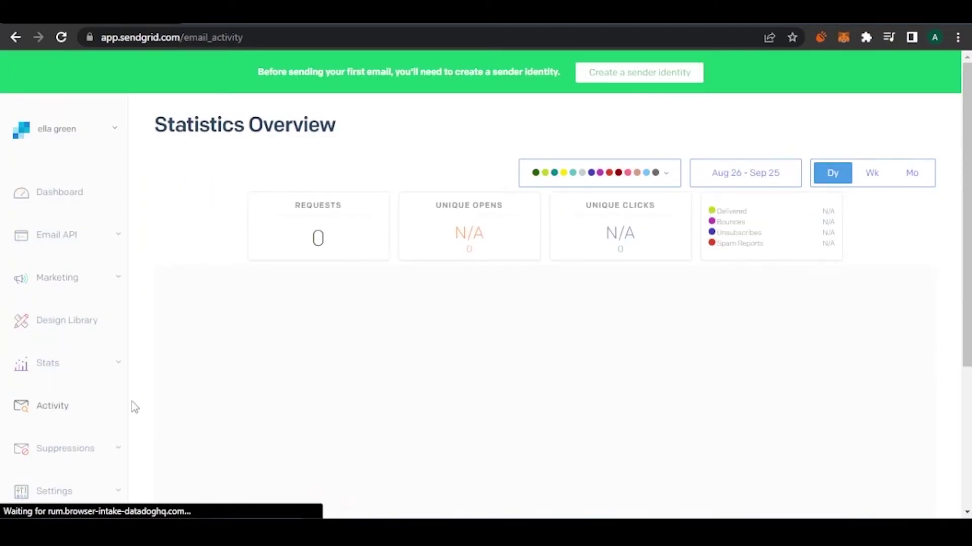
click(52, 407)
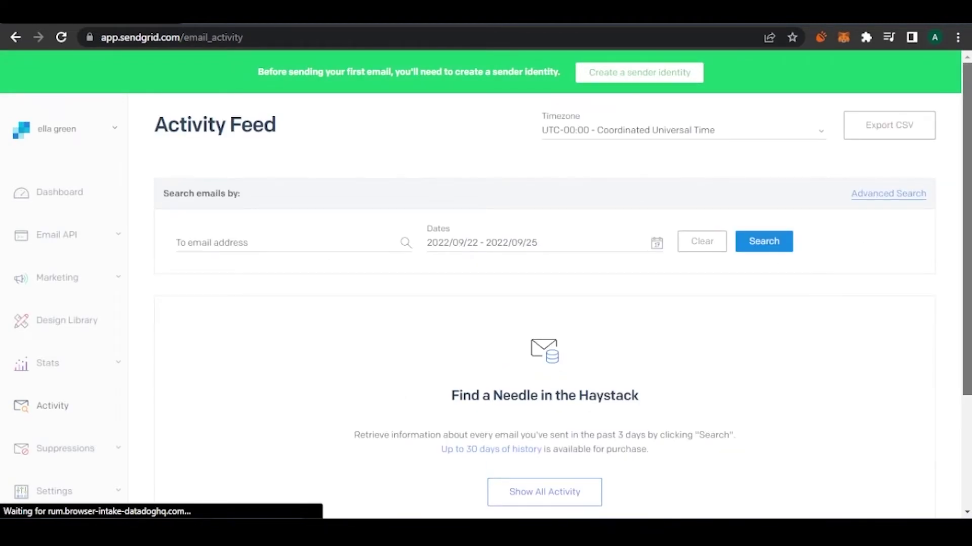
scroll(486, 281, down, 1)
scroll(632, 276, down, 1)
scroll(632, 276, up, 1)
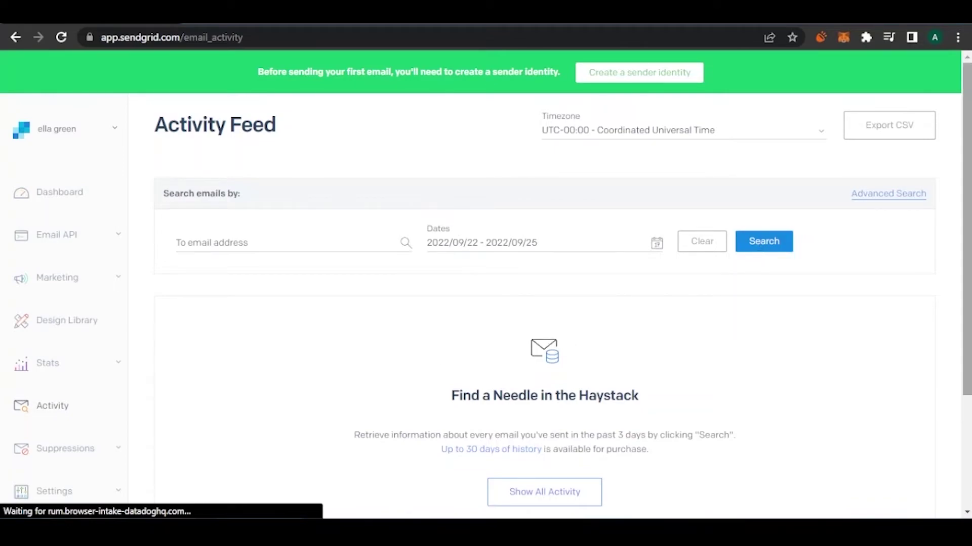
scroll(486, 278, down, 1)
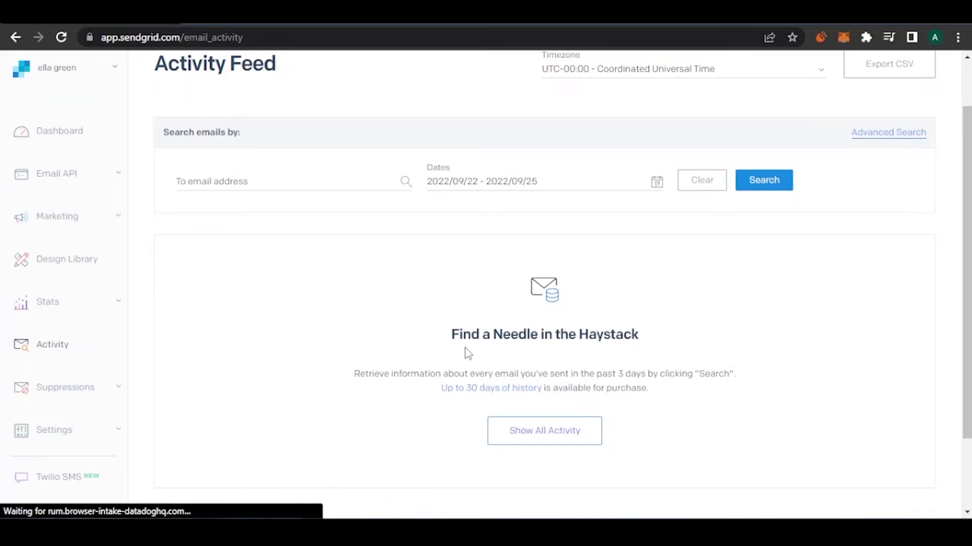
Expand Suppressions in the sidebar to view the available suppression types.
click(92, 394)
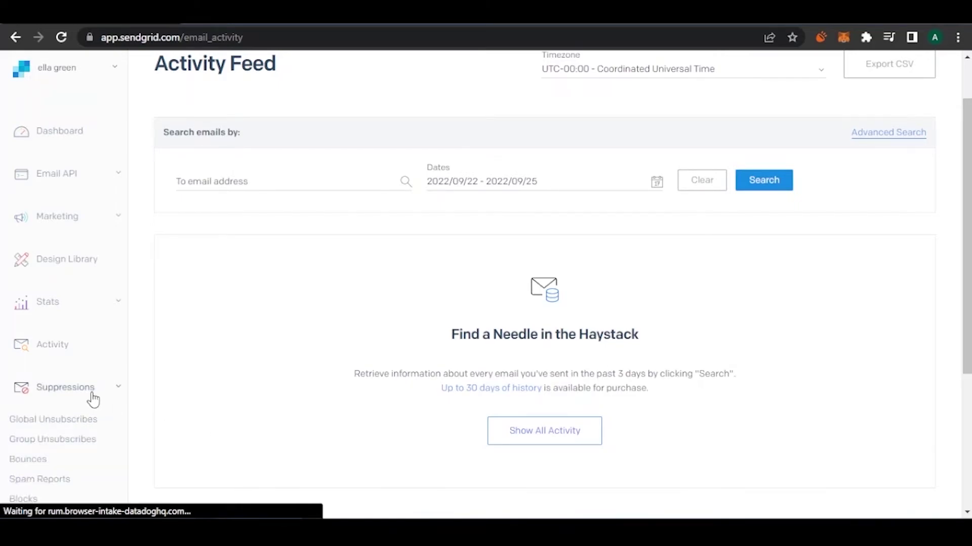
scroll(895, 278, down, 2)
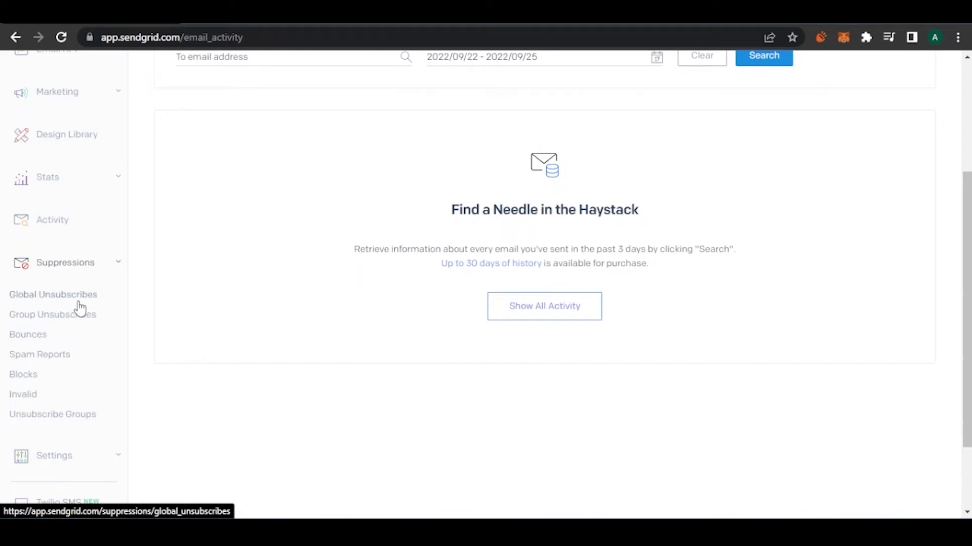
scroll(563, 454, down, 2)
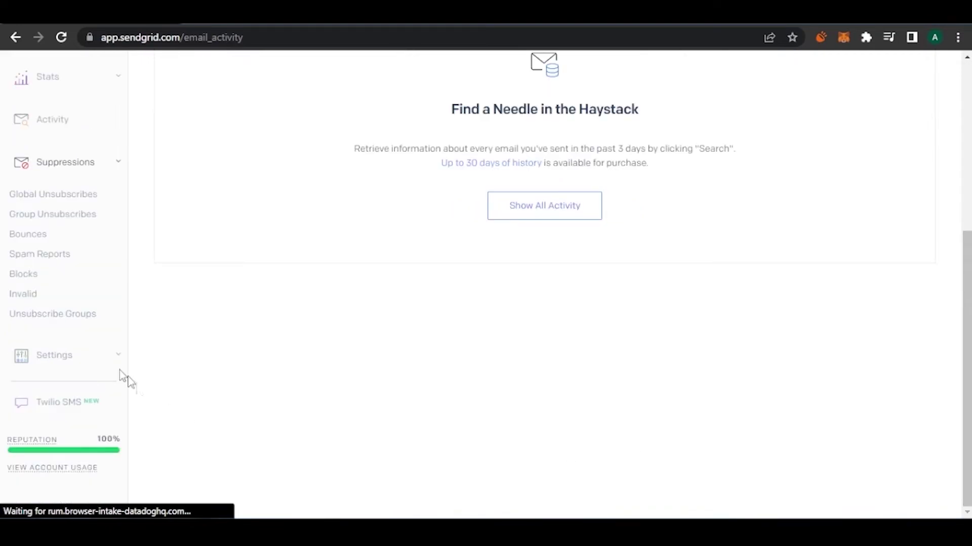
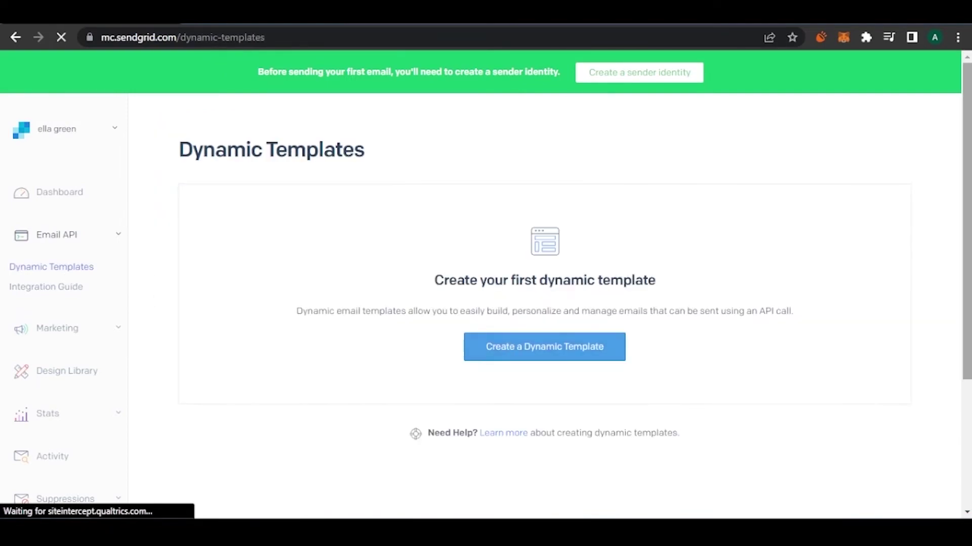
scroll(486, 278, down, 4)
scroll(486, 278, up, 3)
scroll(486, 278, down, 1)
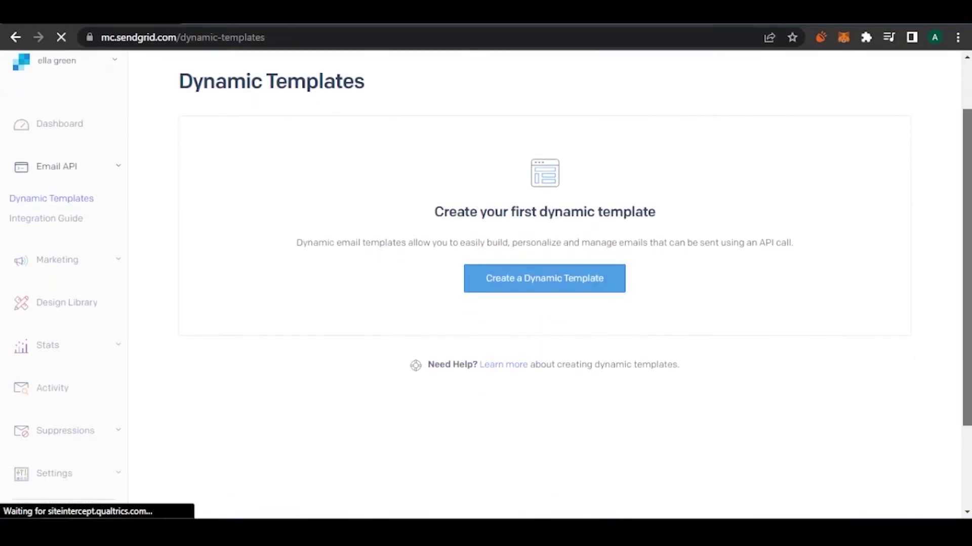
scroll(969, 201, up, 1)
scroll(969, 201, down, 3)
scroll(969, 201, up, 3)
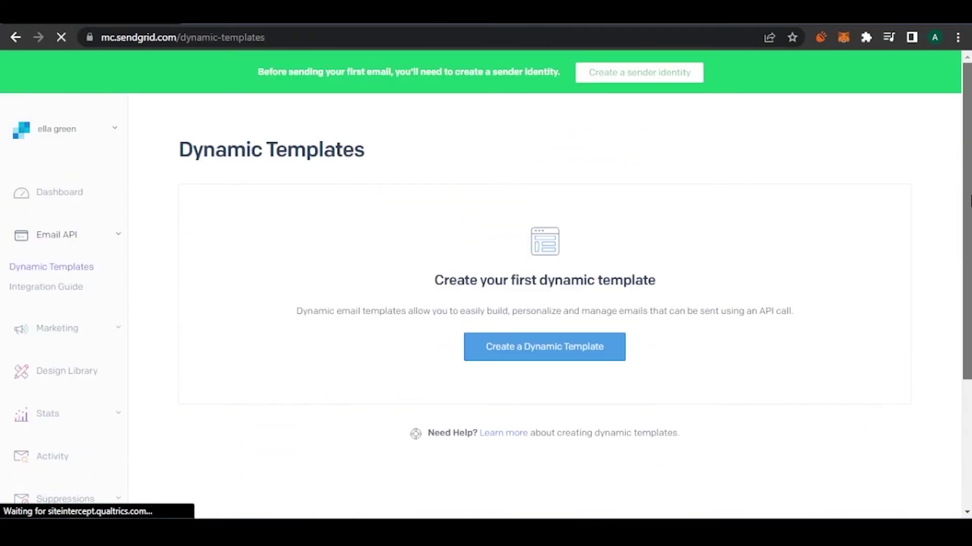
scroll(969, 201, down, 1)
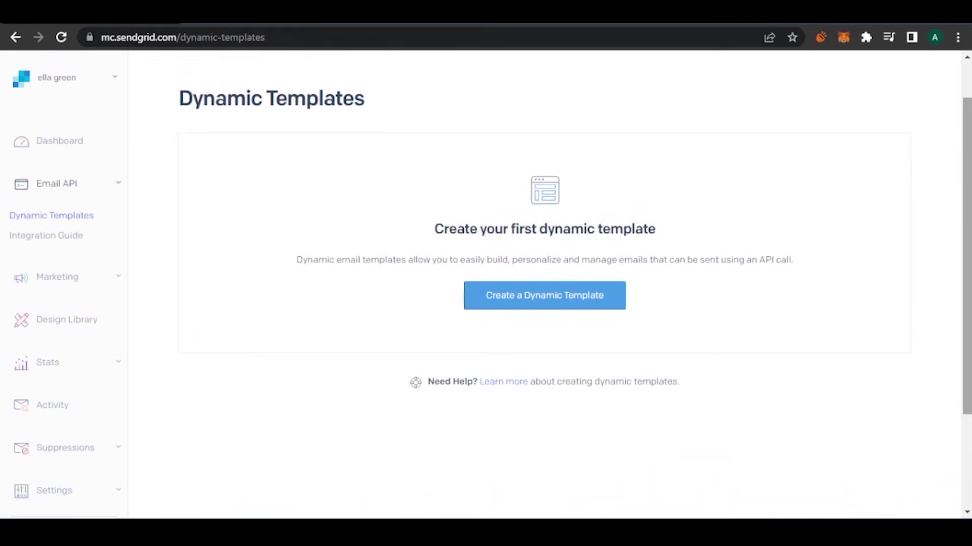
Create a dynamic template named 'ella team', then open and close its row options menu.
click(550, 299)
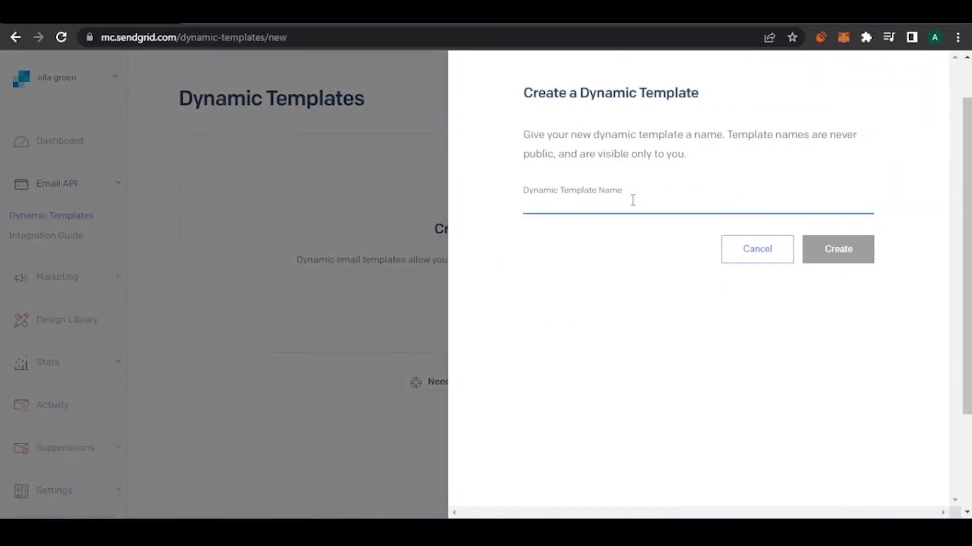
text(ella team)
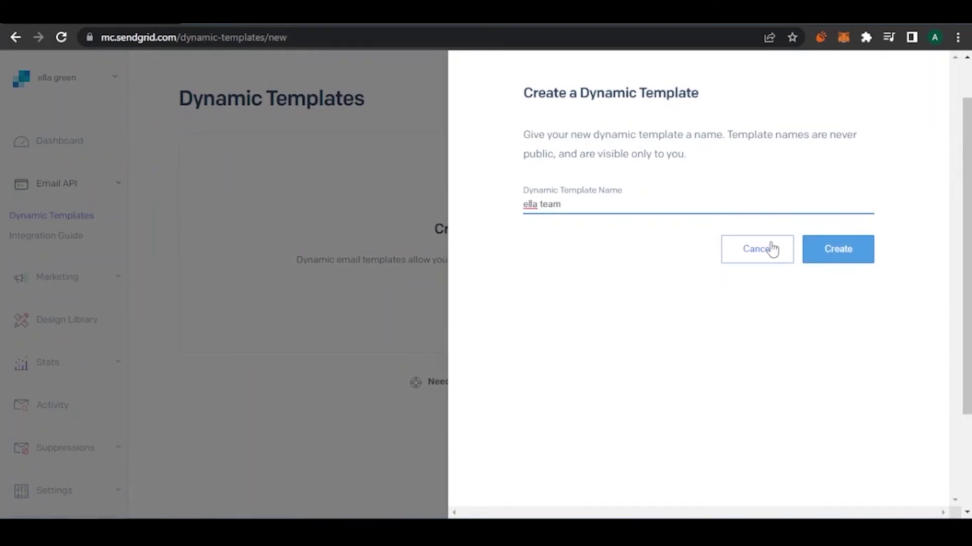
click(855, 247)
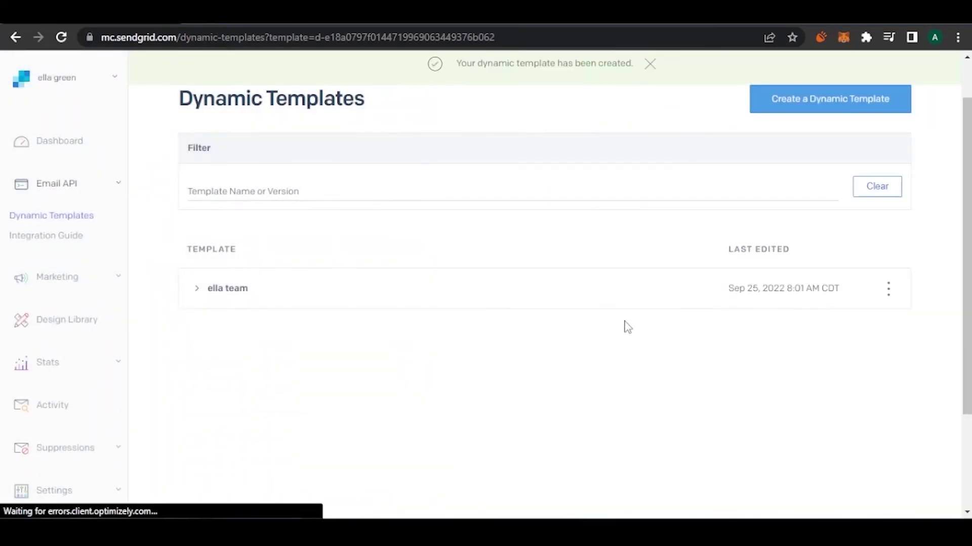
click(889, 289)
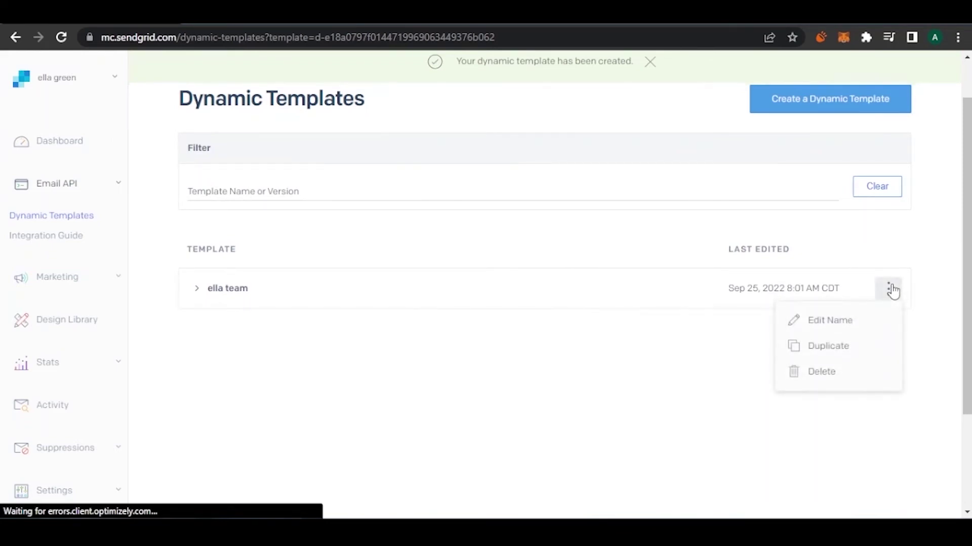
click(343, 312)
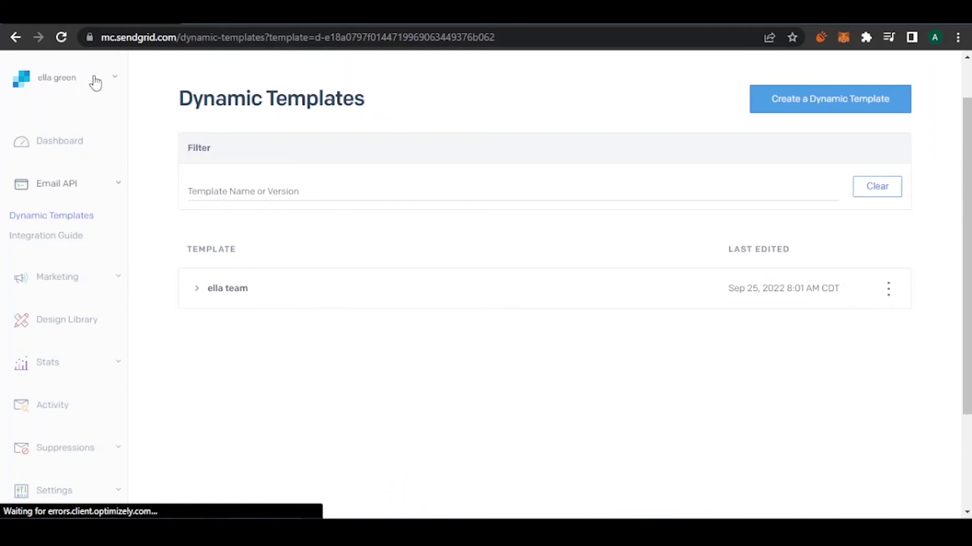
Open Account Details from the account menu and look through the page.
click(75, 84)
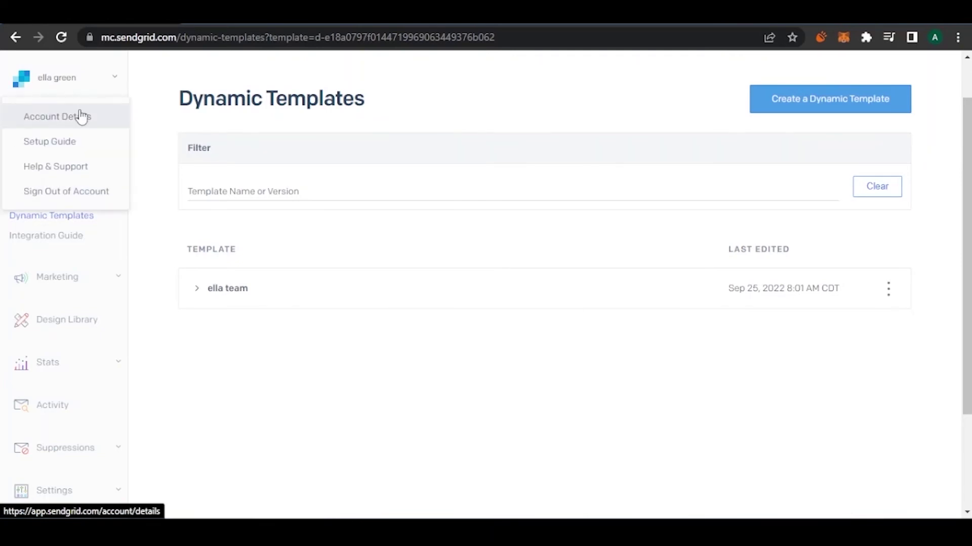
click(61, 80)
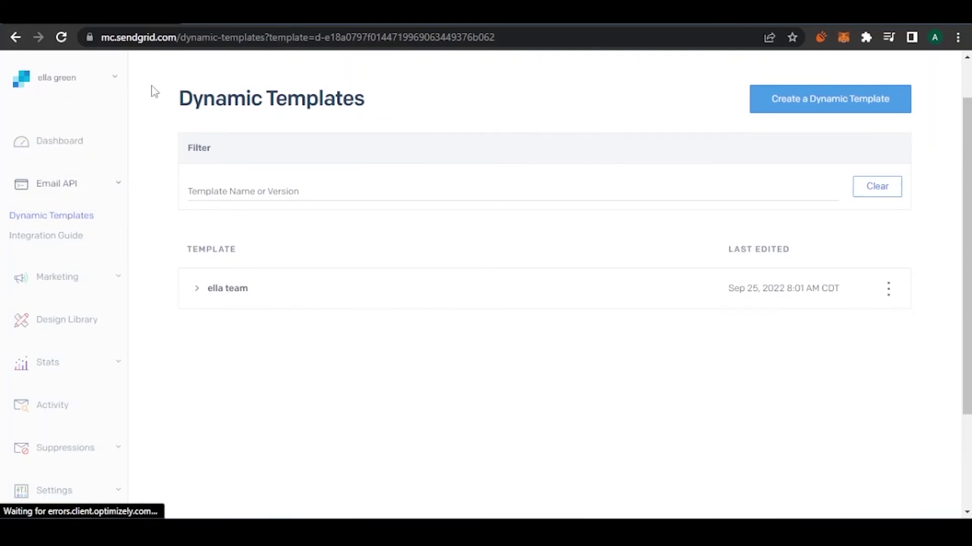
click(31, 63)
click(91, 120)
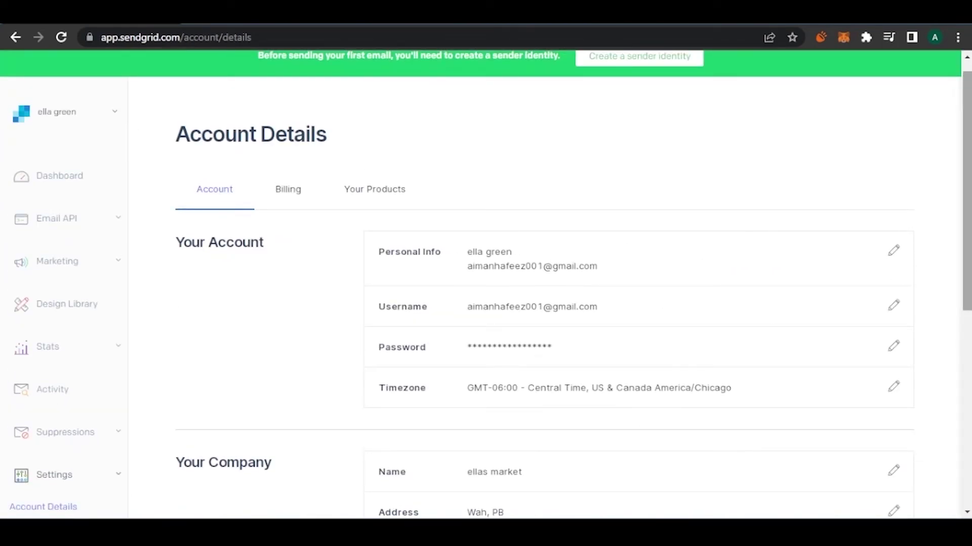
scroll(966, 203, down, 3)
scroll(966, 268, down, 5)
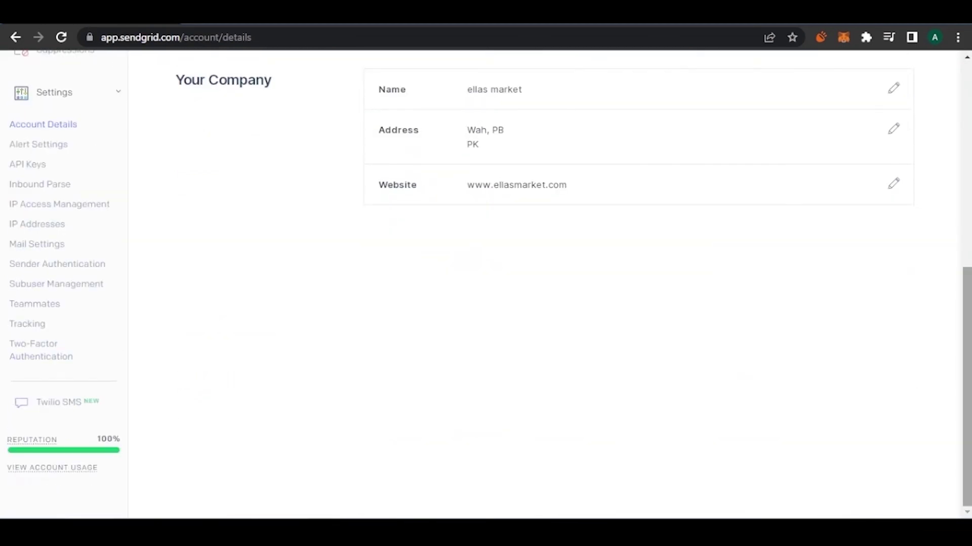
scroll(966, 268, up, 10)
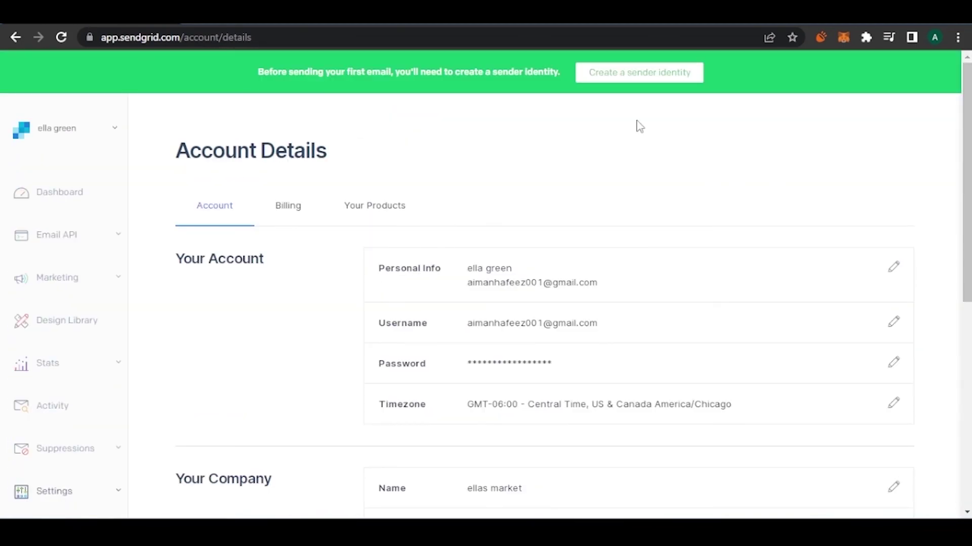
Review the Billing tab's information and bring up the Email API pricing plans.
click(288, 207)
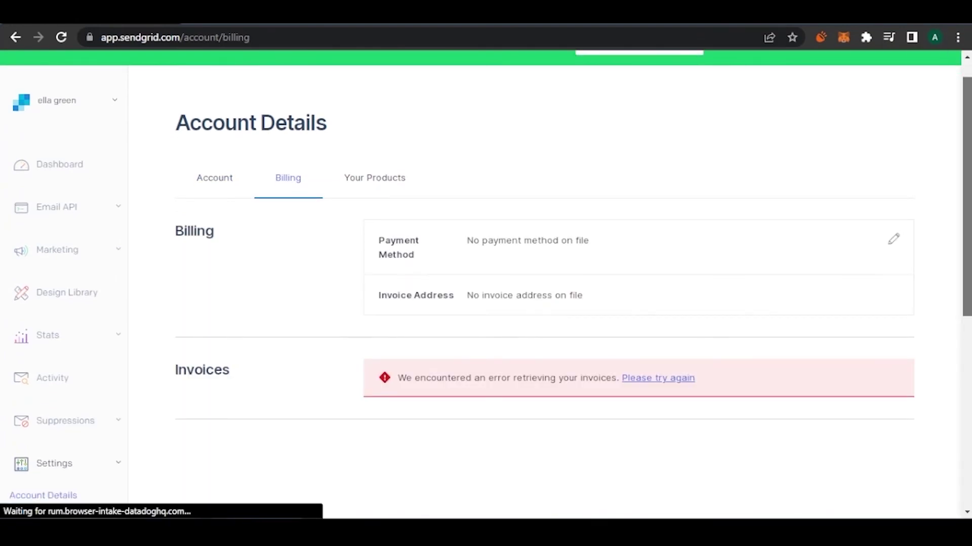
scroll(950, 82, down, 1)
scroll(951, 82, up, 2)
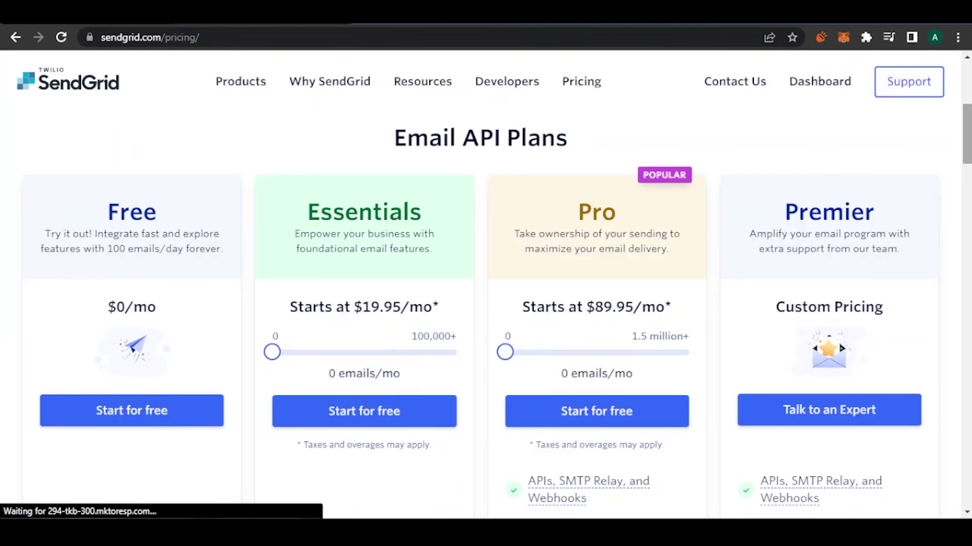
Slide the Essentials plan to 100,000 emails/mo ($34.95/mo), dismiss the popup, and review features.
scroll(486, 303, down, 1)
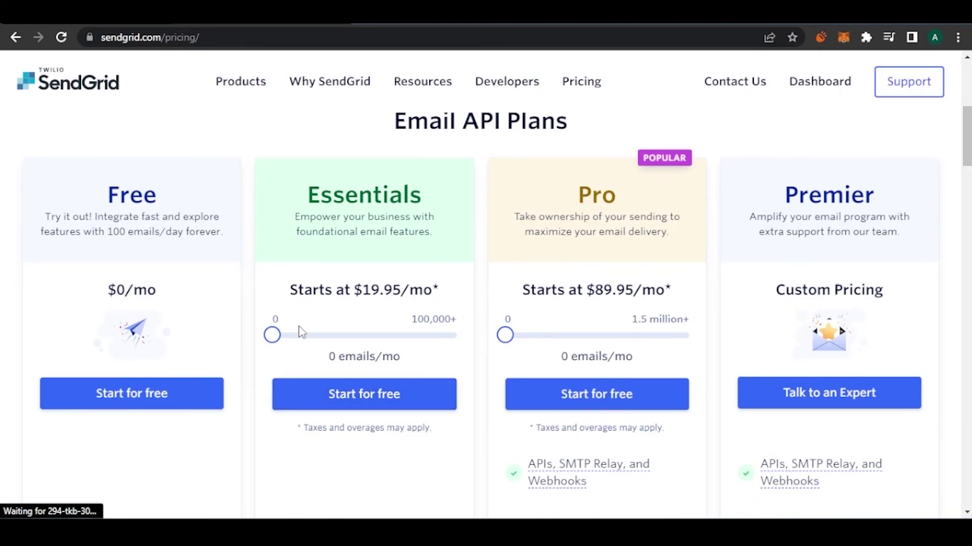
drag(273, 334, 458, 335)
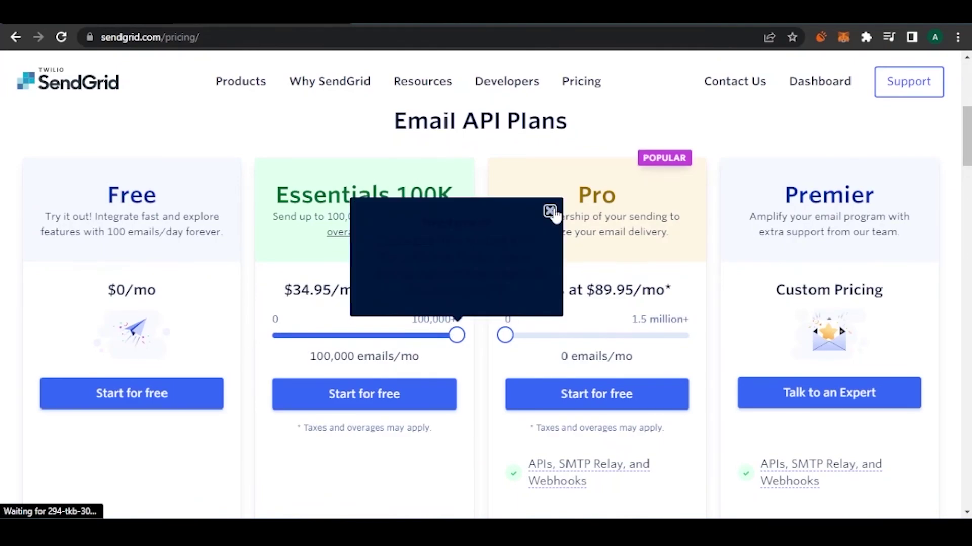
click(550, 211)
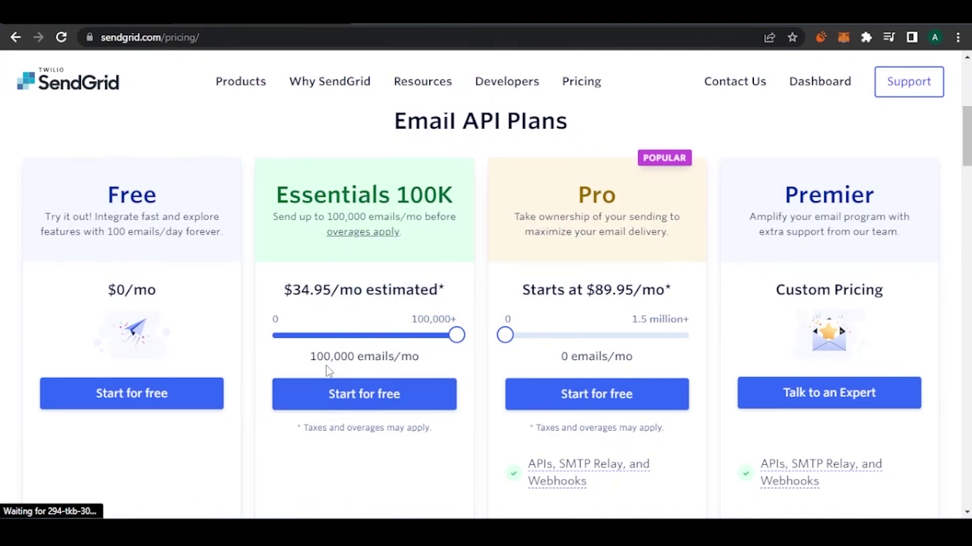
scroll(967, 137, down, 4)
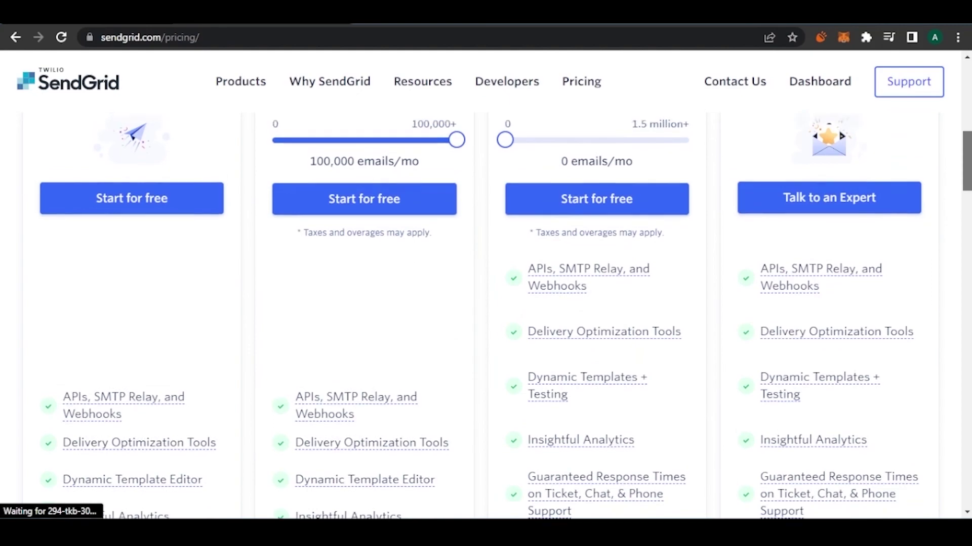
scroll(966, 152, up, 2)
scroll(967, 151, down, 1)
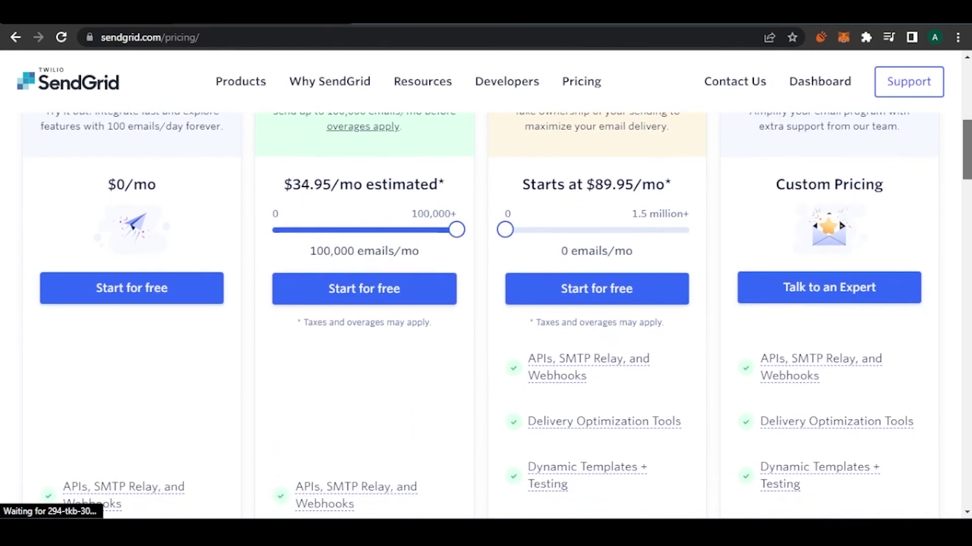
scroll(453, 237, down, 7)
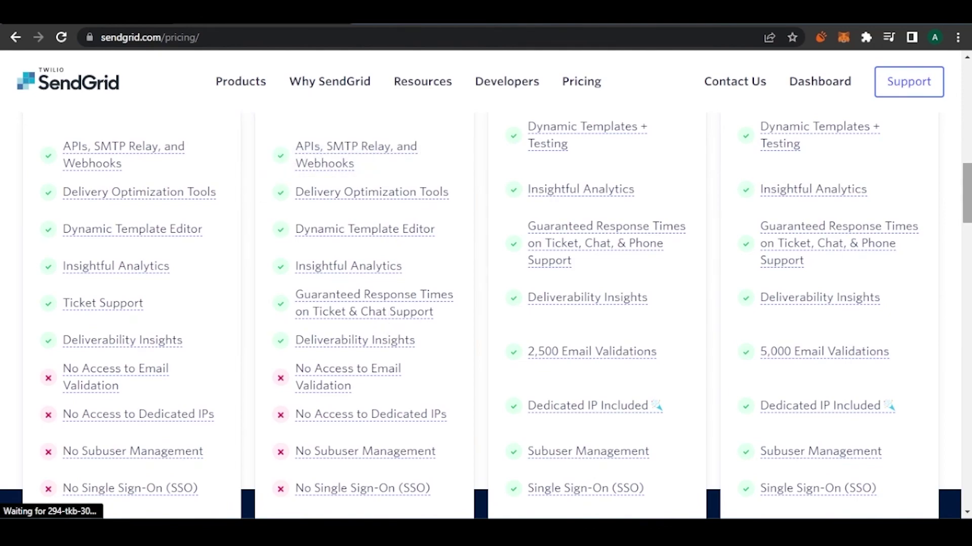
scroll(919, 211, up, 7)
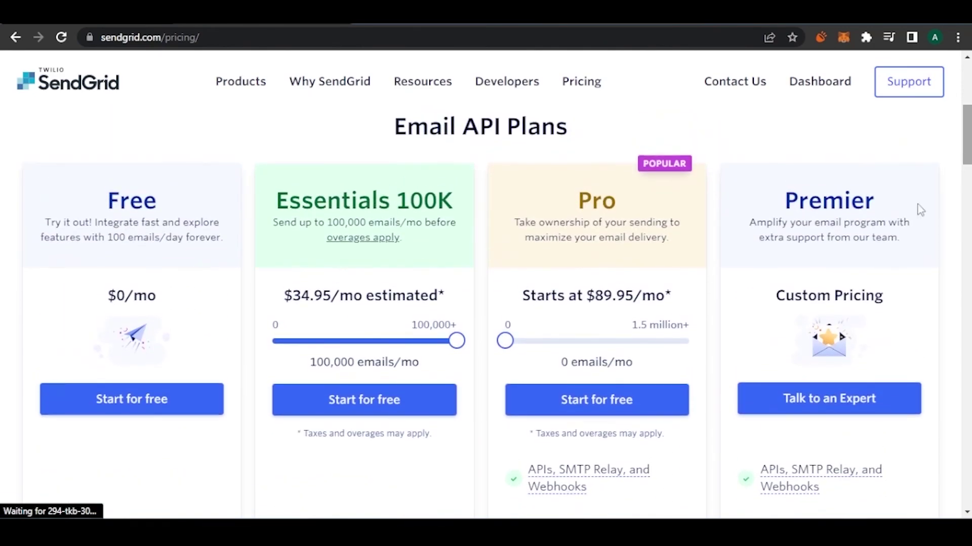
Push the Pro slider to 1,500,000 emails/mo, making it a Customized Offer, then review features.
drag(620, 341, 711, 338)
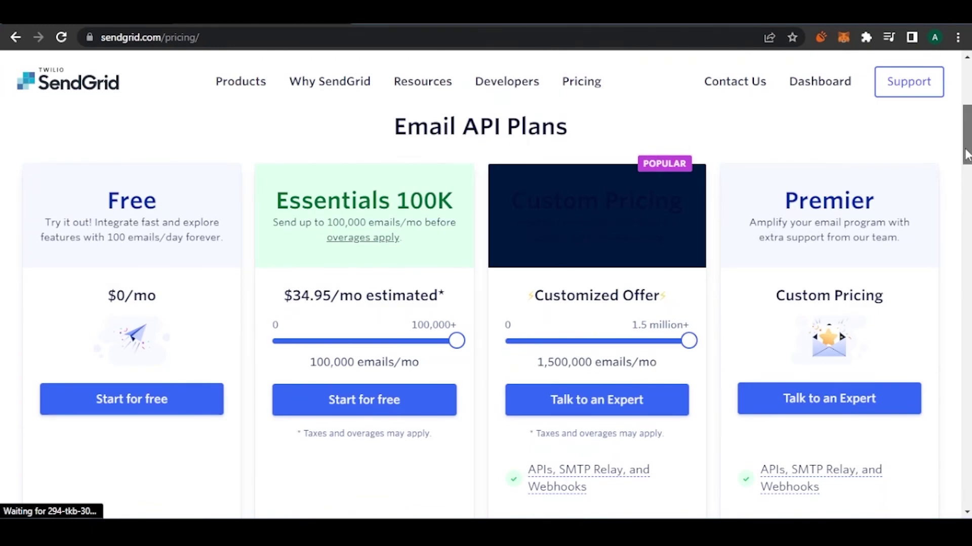
scroll(967, 169, down, 1)
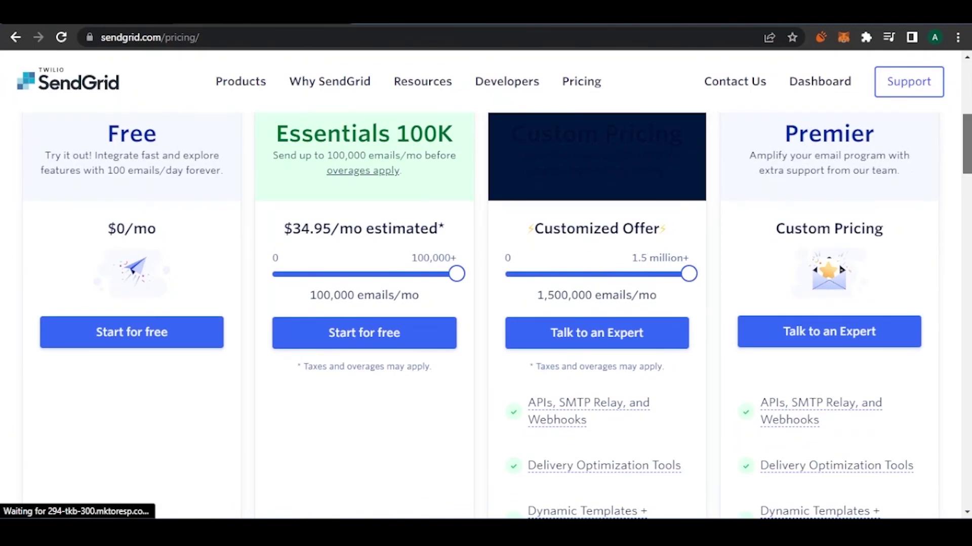
scroll(486, 304, down, 1)
scroll(486, 304, up, 3)
scroll(486, 303, down, 4)
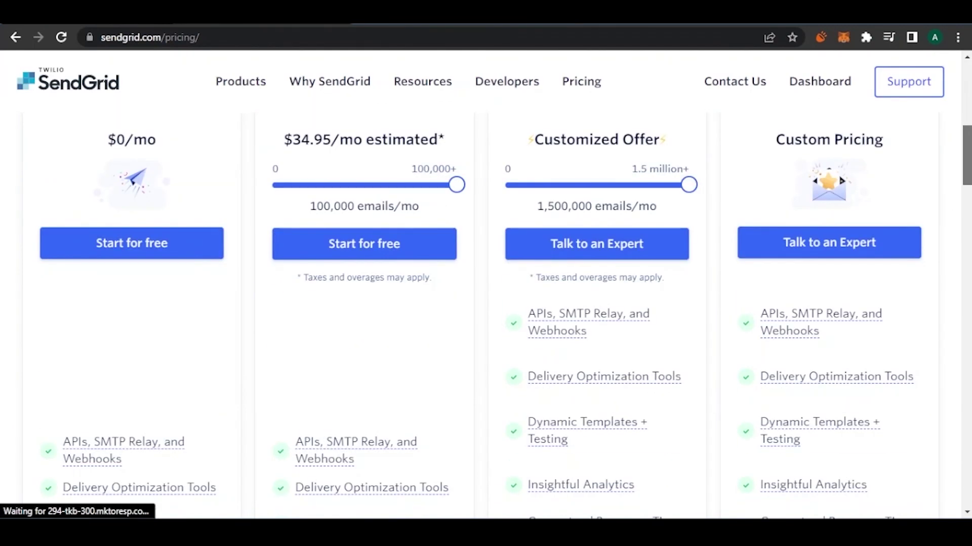
scroll(609, 273, up, 1)
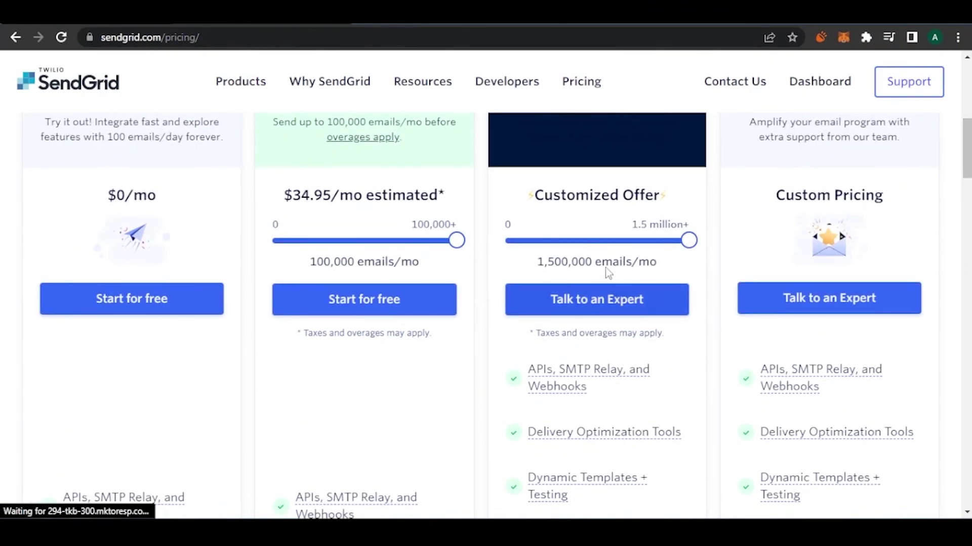
scroll(608, 274, down, 7)
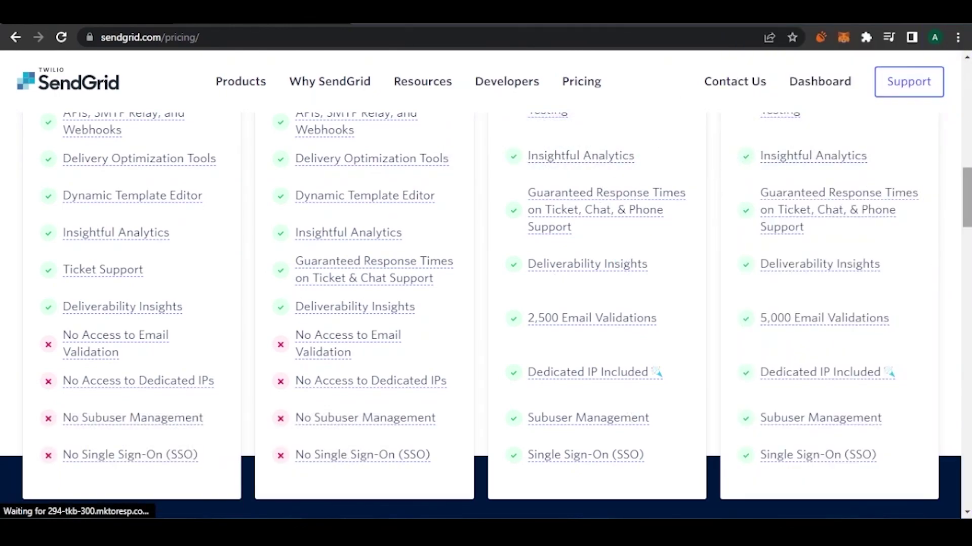
scroll(918, 248, up, 2)
scroll(905, 190, up, 7)
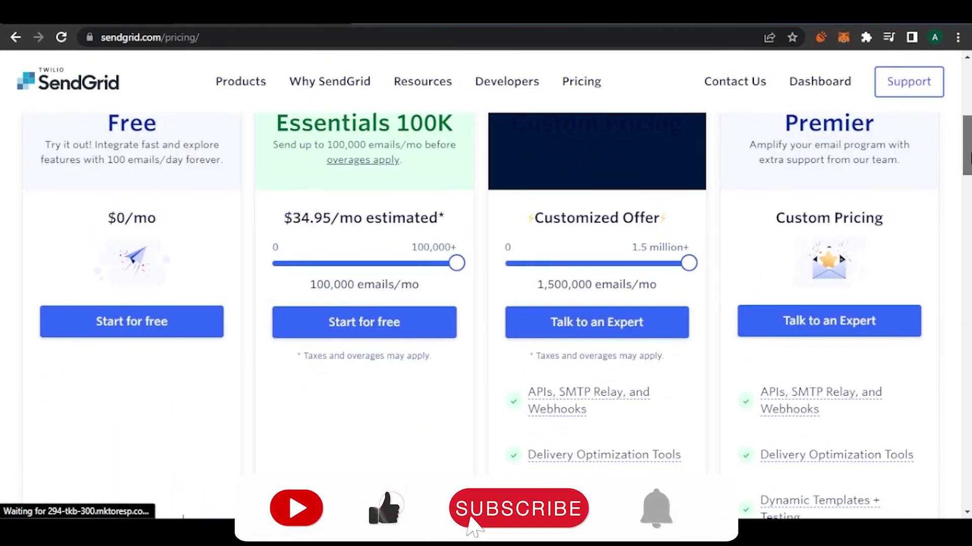
scroll(956, 143, down, 2)
scroll(485, 304, down, 7)
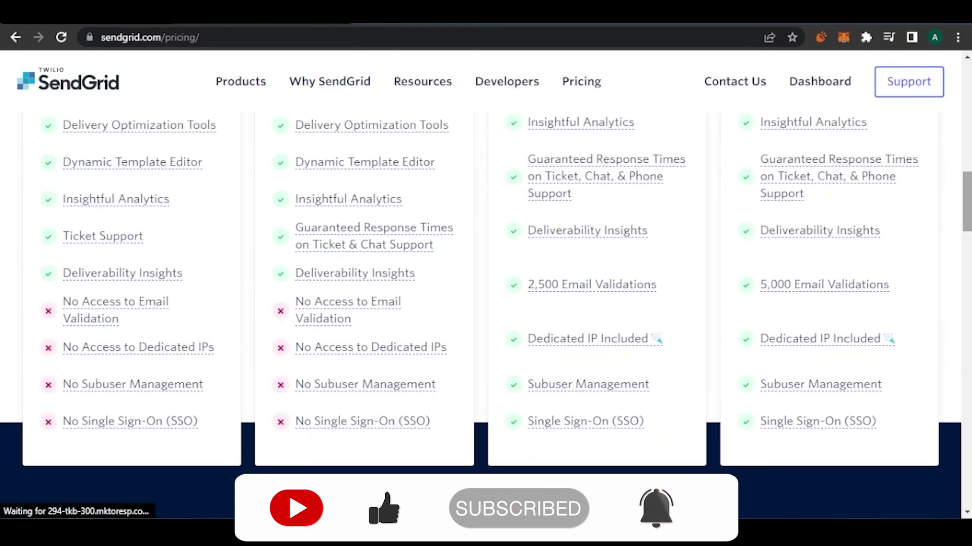
scroll(486, 293, up, 12)
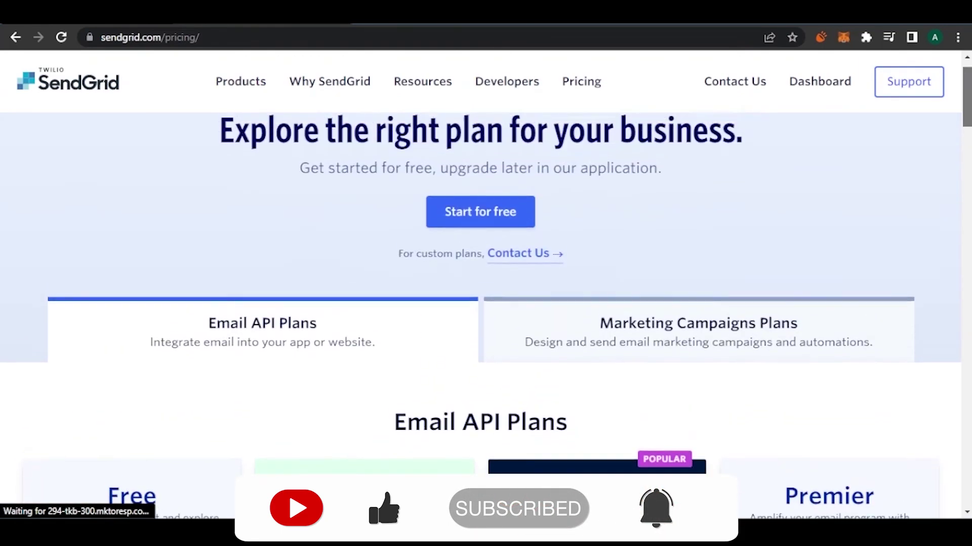